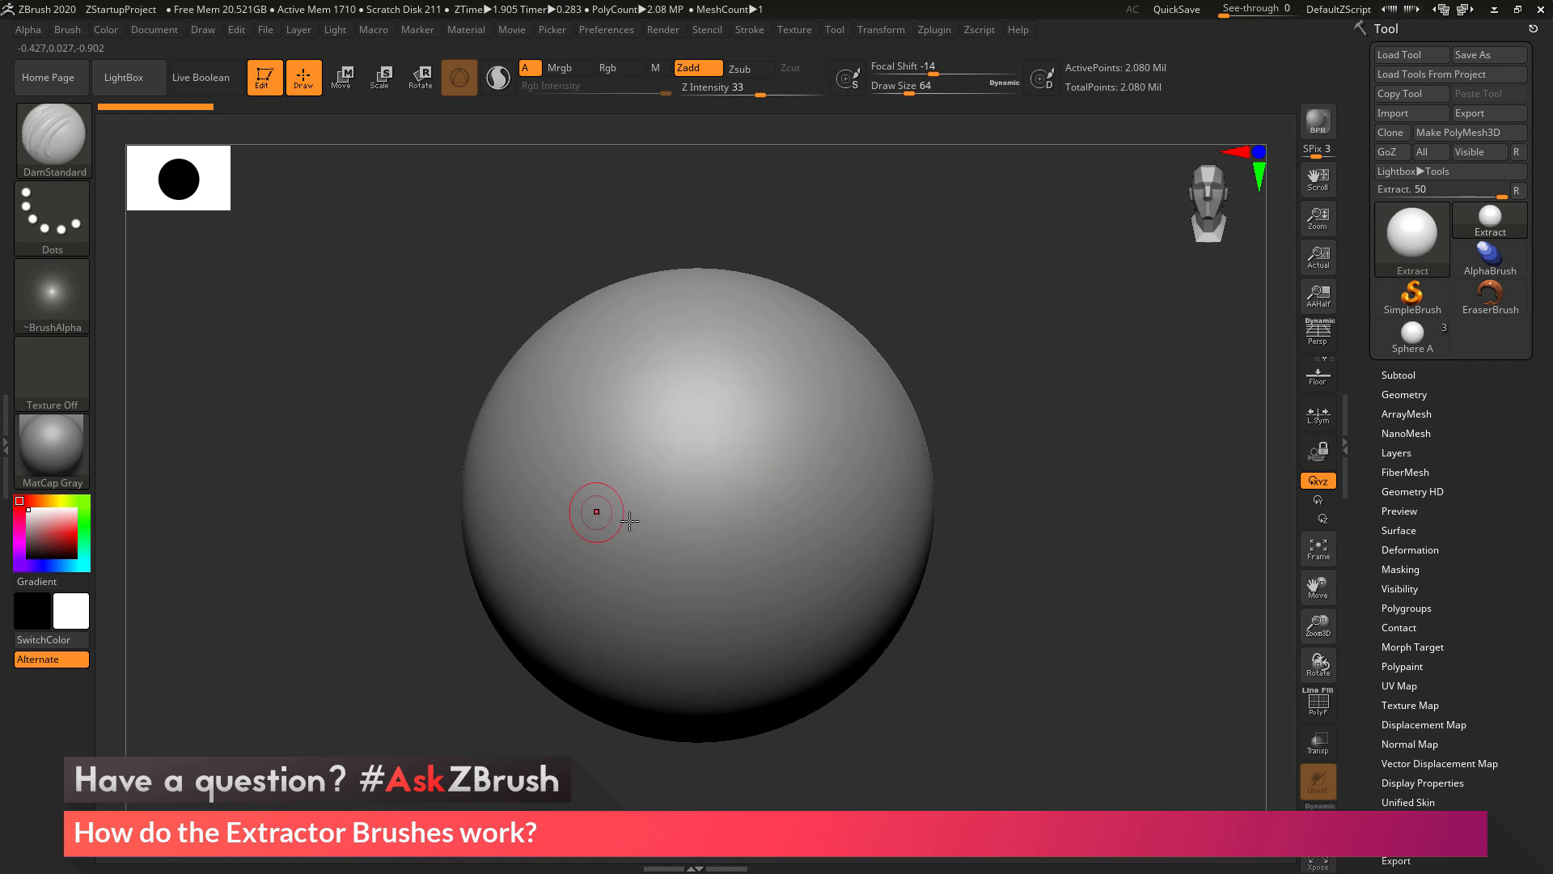
Sculpt a small figure-eight at the centre of the sphere with the DamStandard brush
mouse_move(703, 416)
mouse_down()
mouse_move(687, 471)
mouse_move(695, 541)
mouse_move(732, 469)
mouse_move(700, 413)
mouse_move(724, 416)
mouse_move(685, 438)
mouse_up()
mouse_move(685, 509)
mouse_down()
mouse_move(732, 465)
mouse_move(719, 485)
mouse_move(721, 409)
mouse_move(707, 470)
mouse_up()
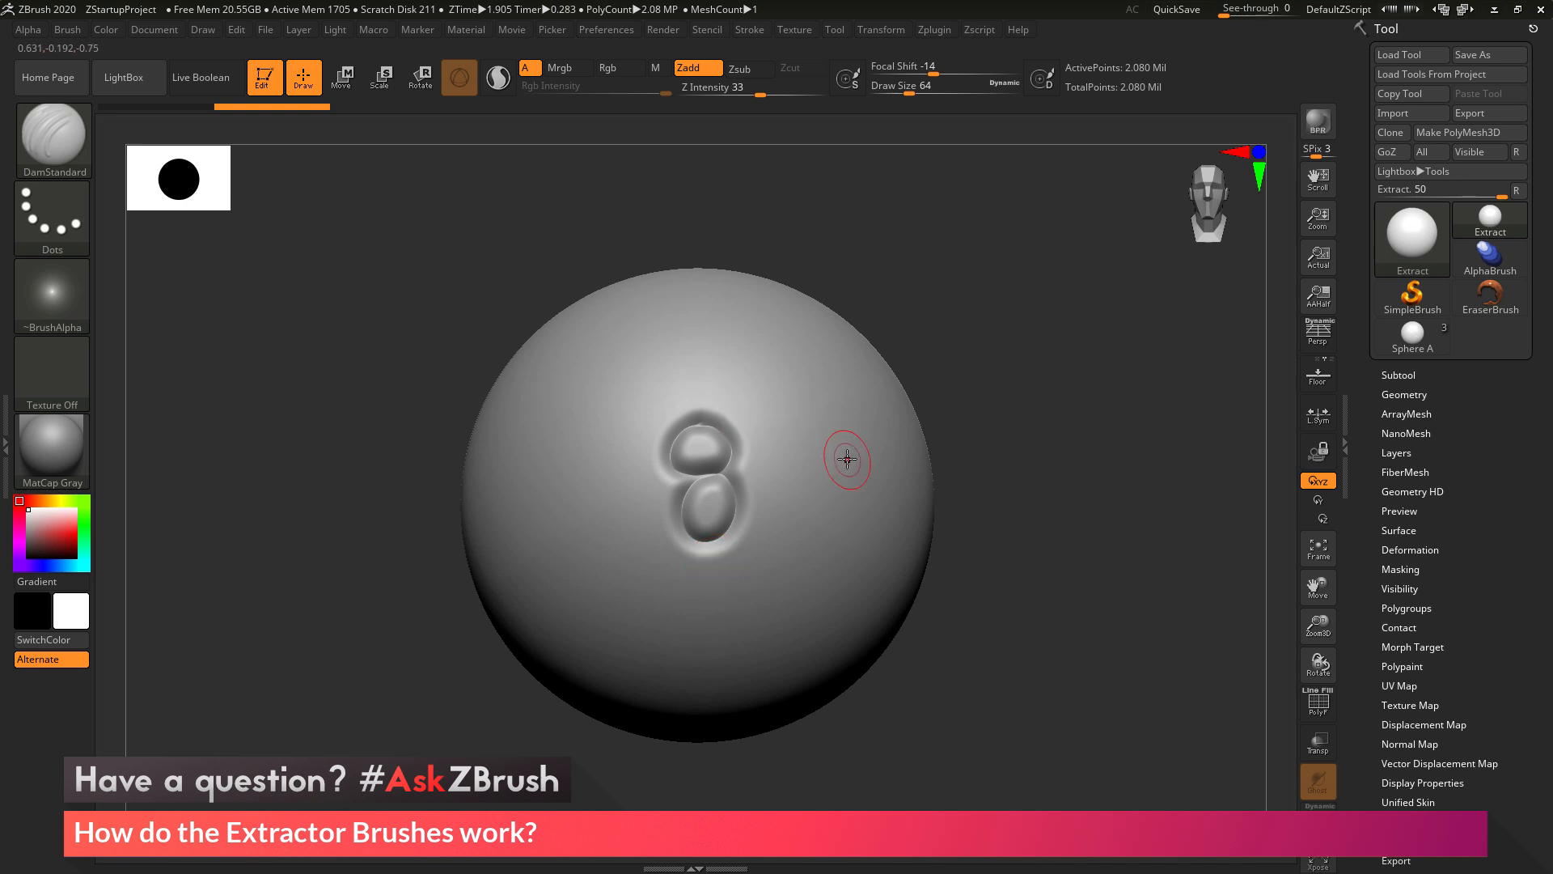
Extract the figure-eight detail with the XTractor brush at a draw size of about 108
click(56, 132)
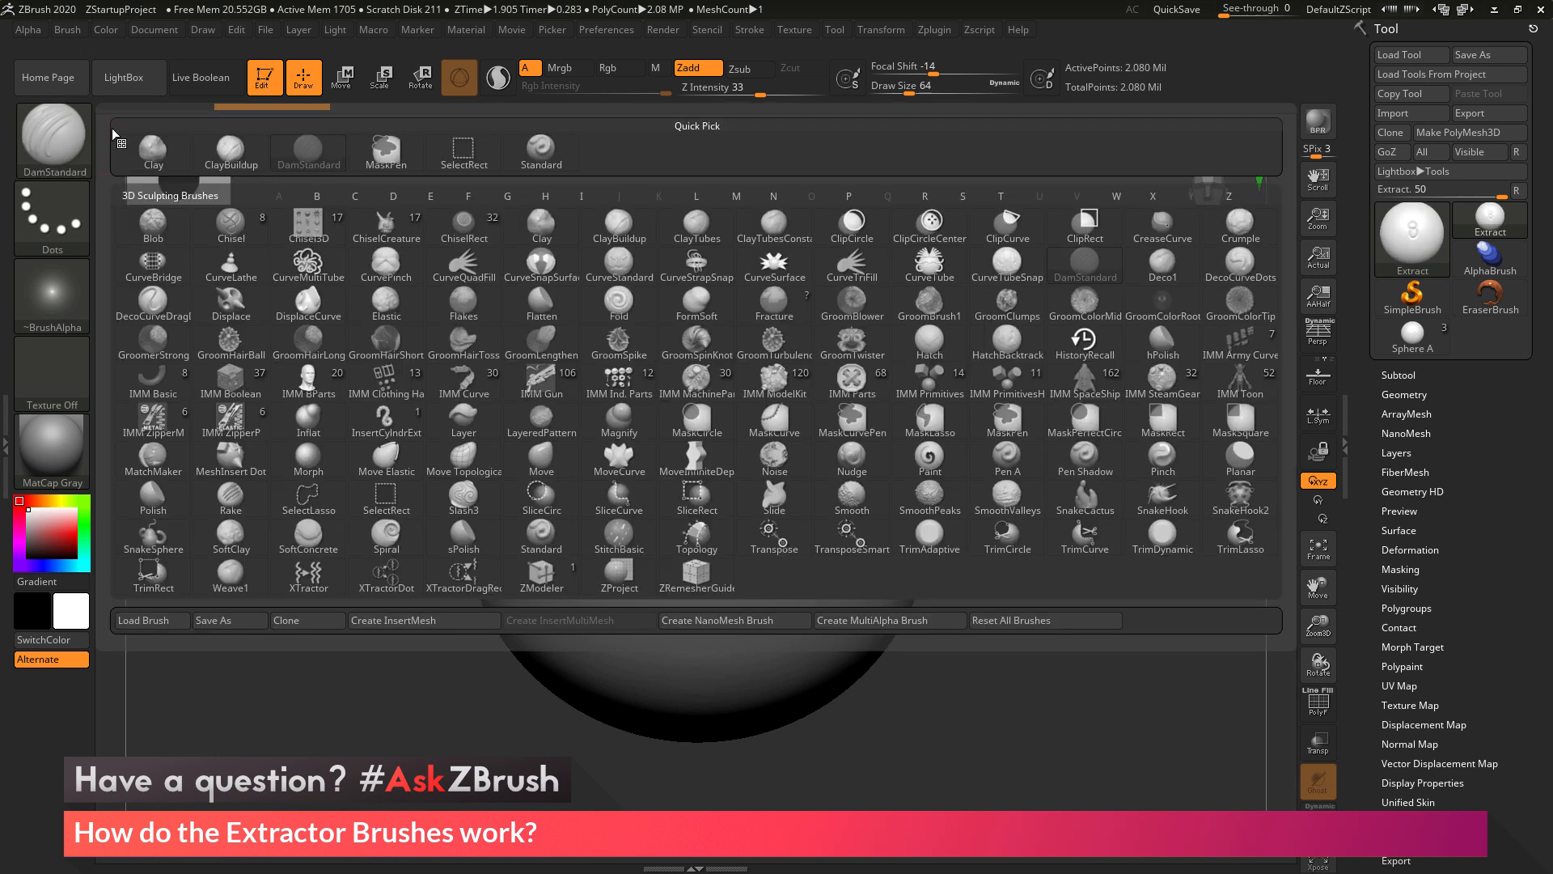
click(316, 581)
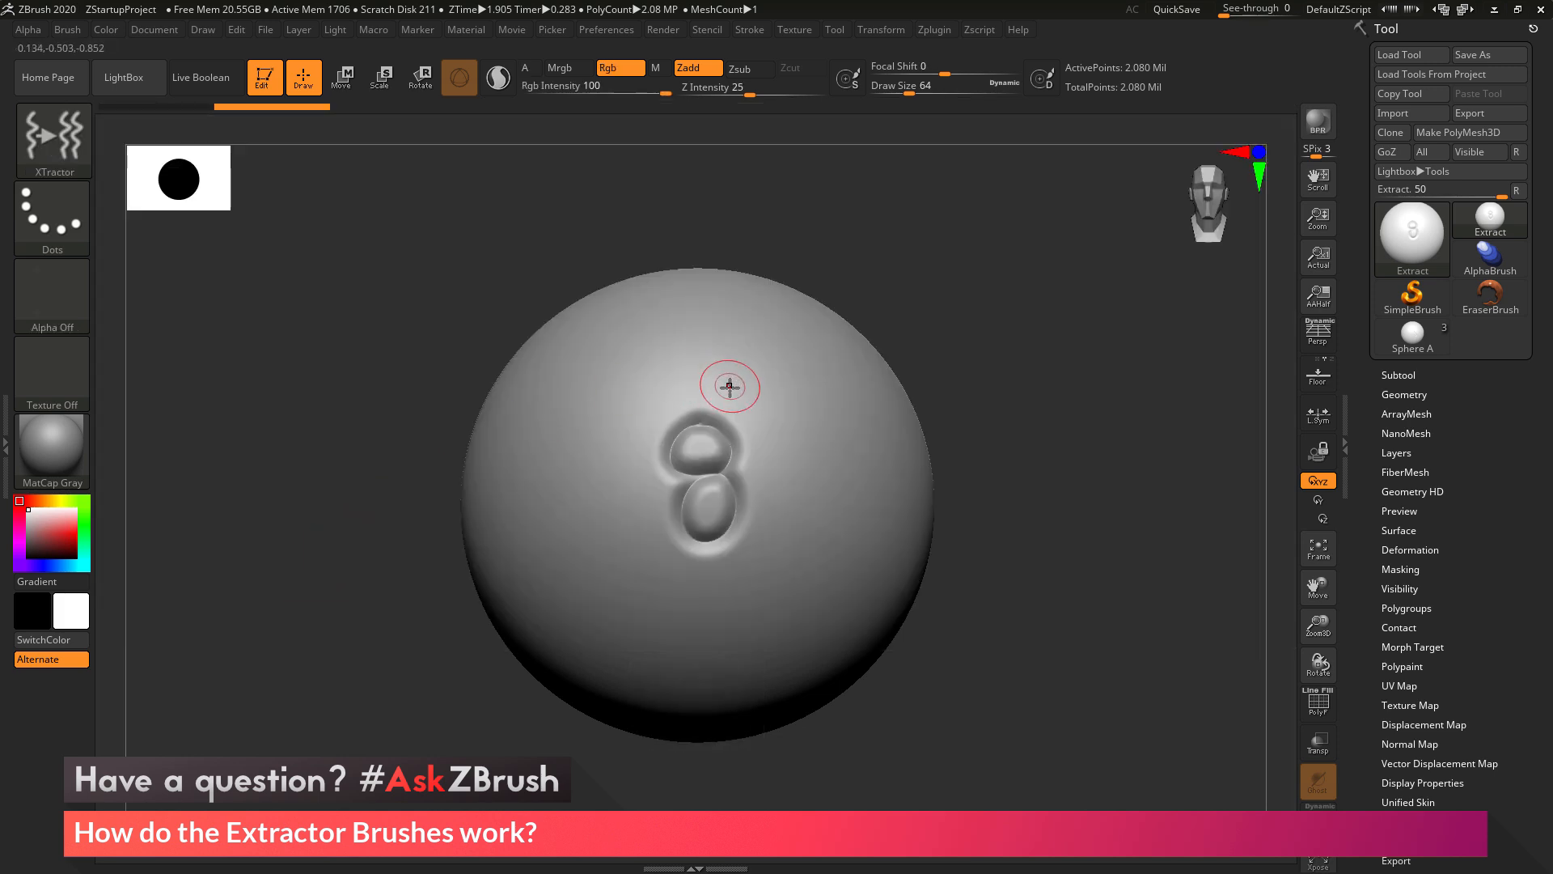
key(alt)
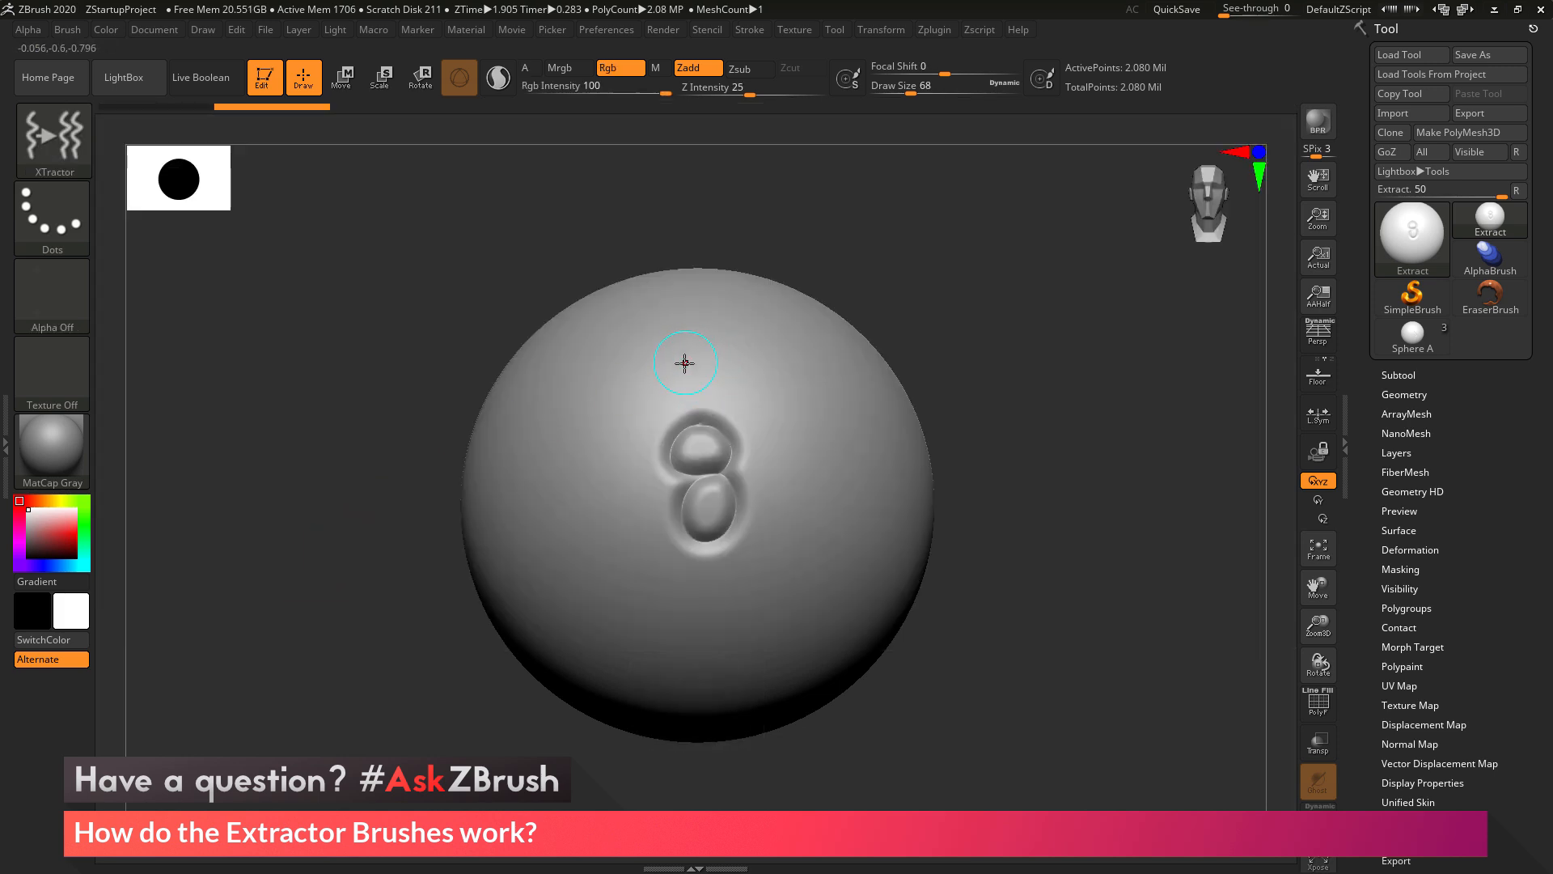
key(bracketright)
key(bracketright)
key(bracketright)
drag(700, 473, 706, 637)
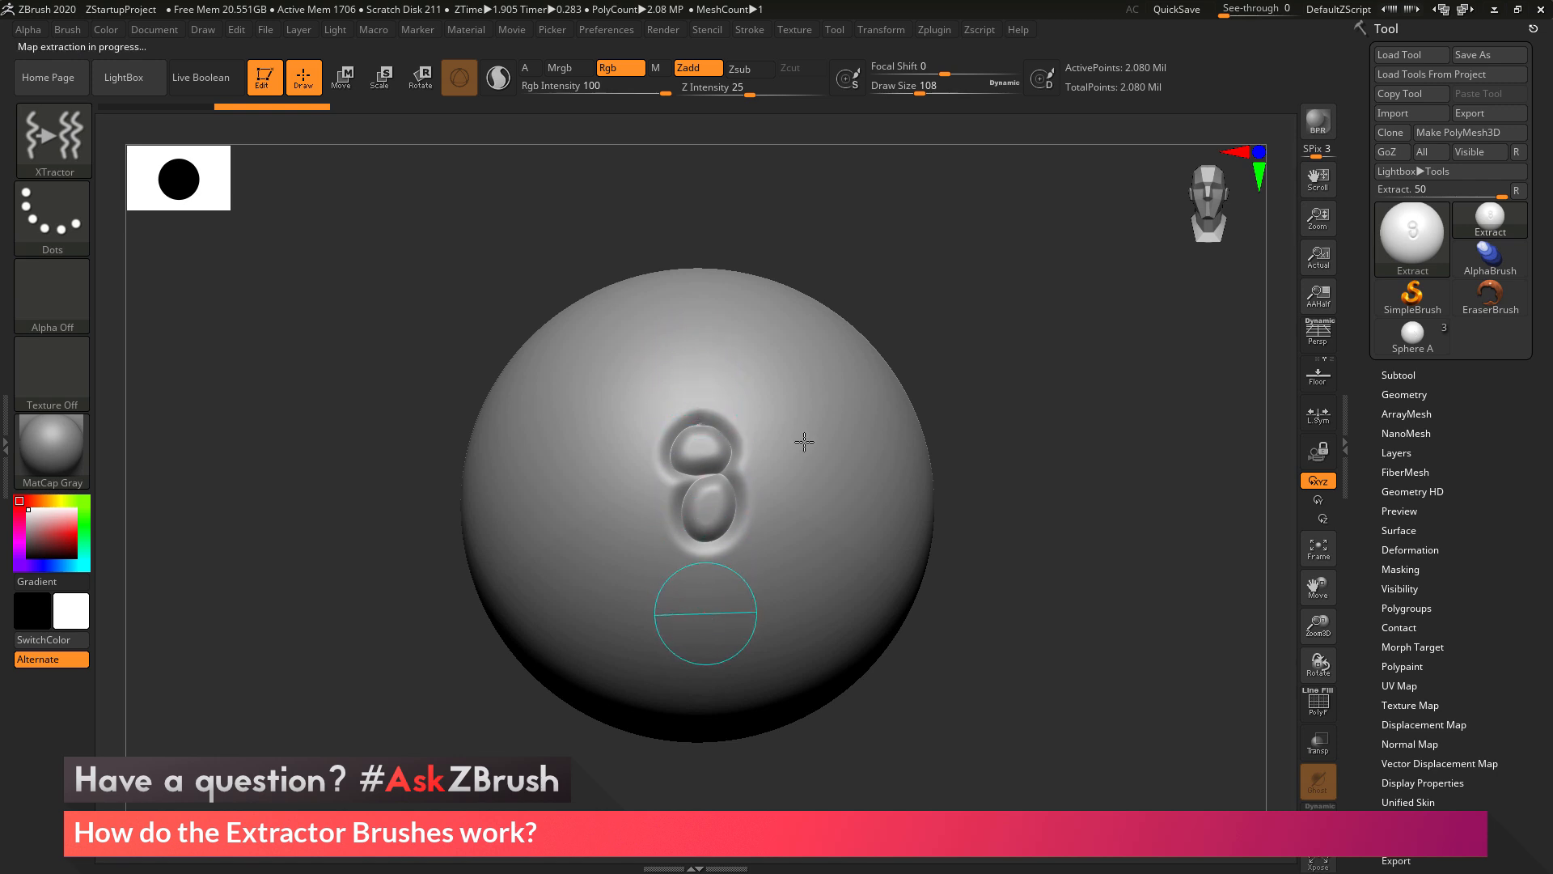
Try two test strokes with the extracted alpha to the right of the figure-eight, and undo them
drag(1058, 338, 988, 320)
drag(728, 392, 756, 510)
drag(839, 393, 879, 506)
key(ctrl)
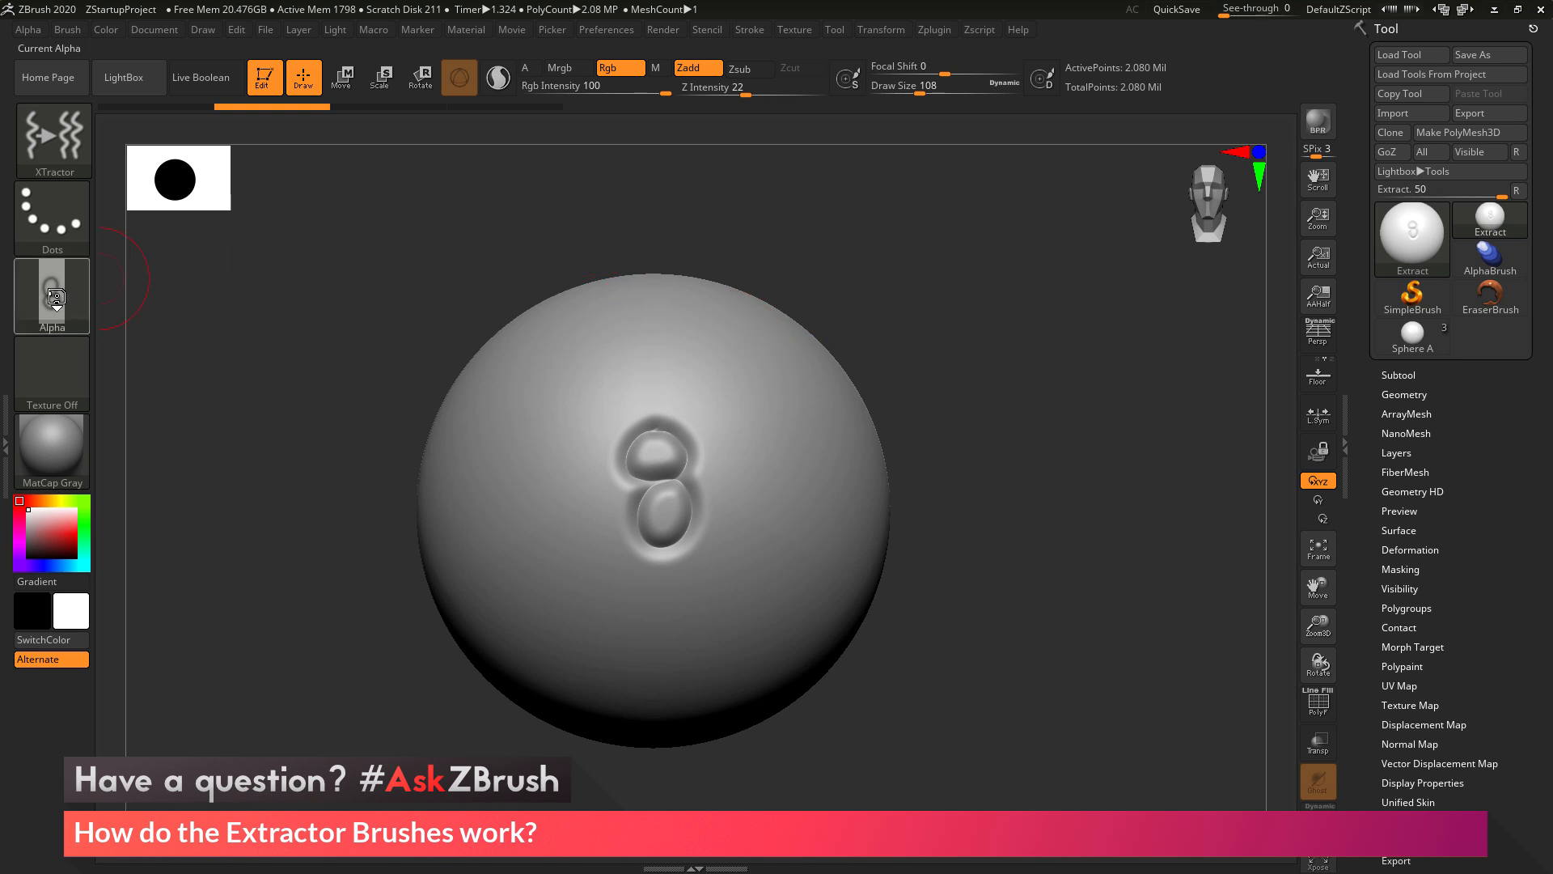
Sculpt a curved test stroke beside the figure-eight with the alpha off and a draw size of 88, and undo it
click(56, 296)
click(136, 305)
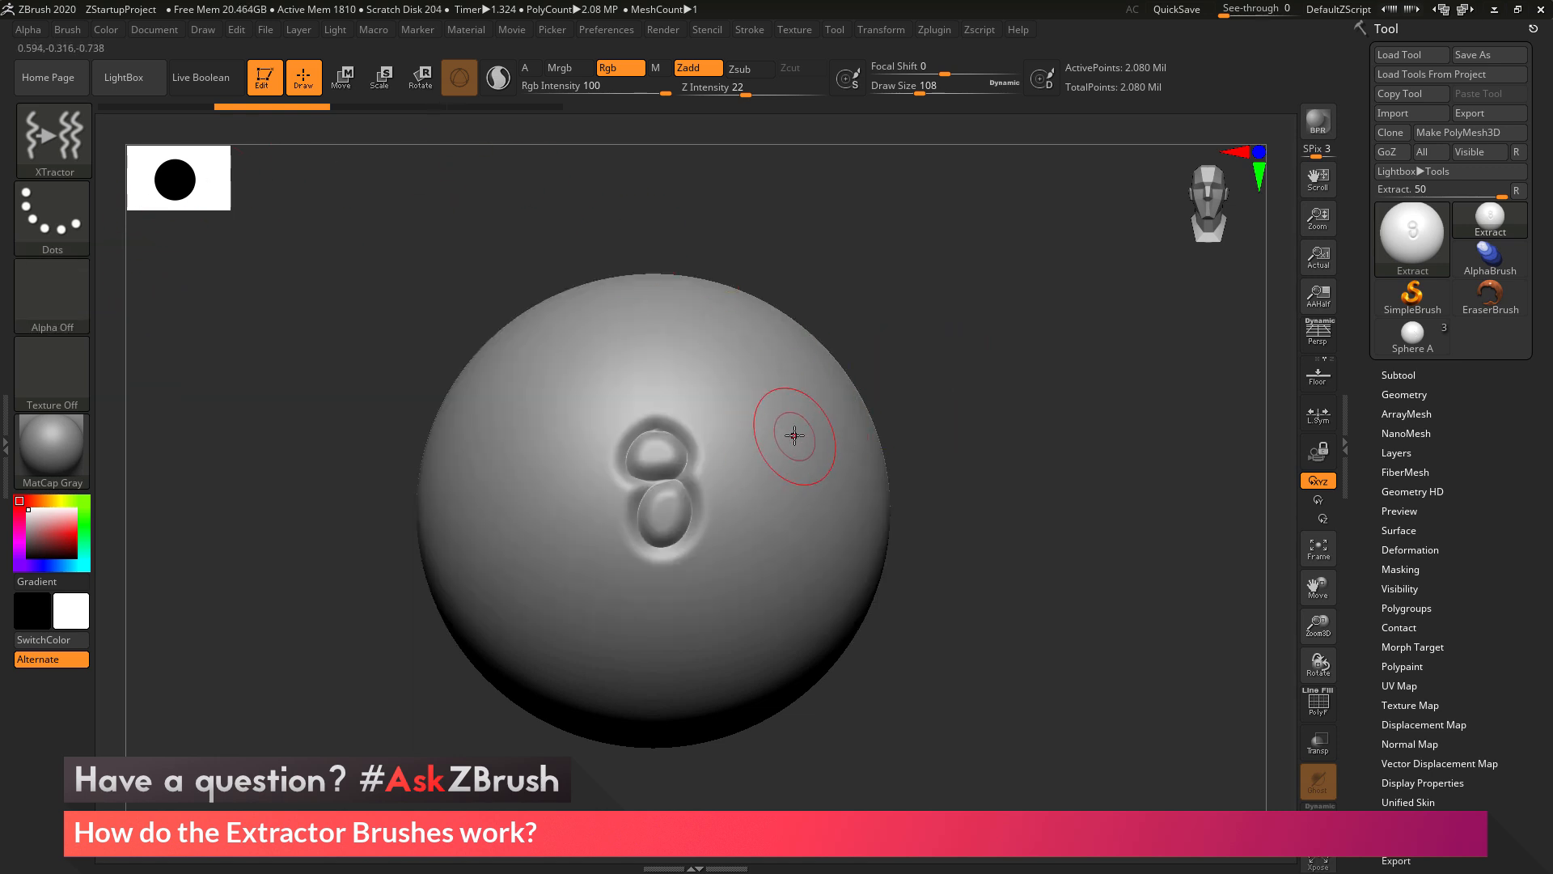
key(bracketleft)
key(bracketleft)
drag(798, 412, 756, 595)
drag(962, 436, 914, 446)
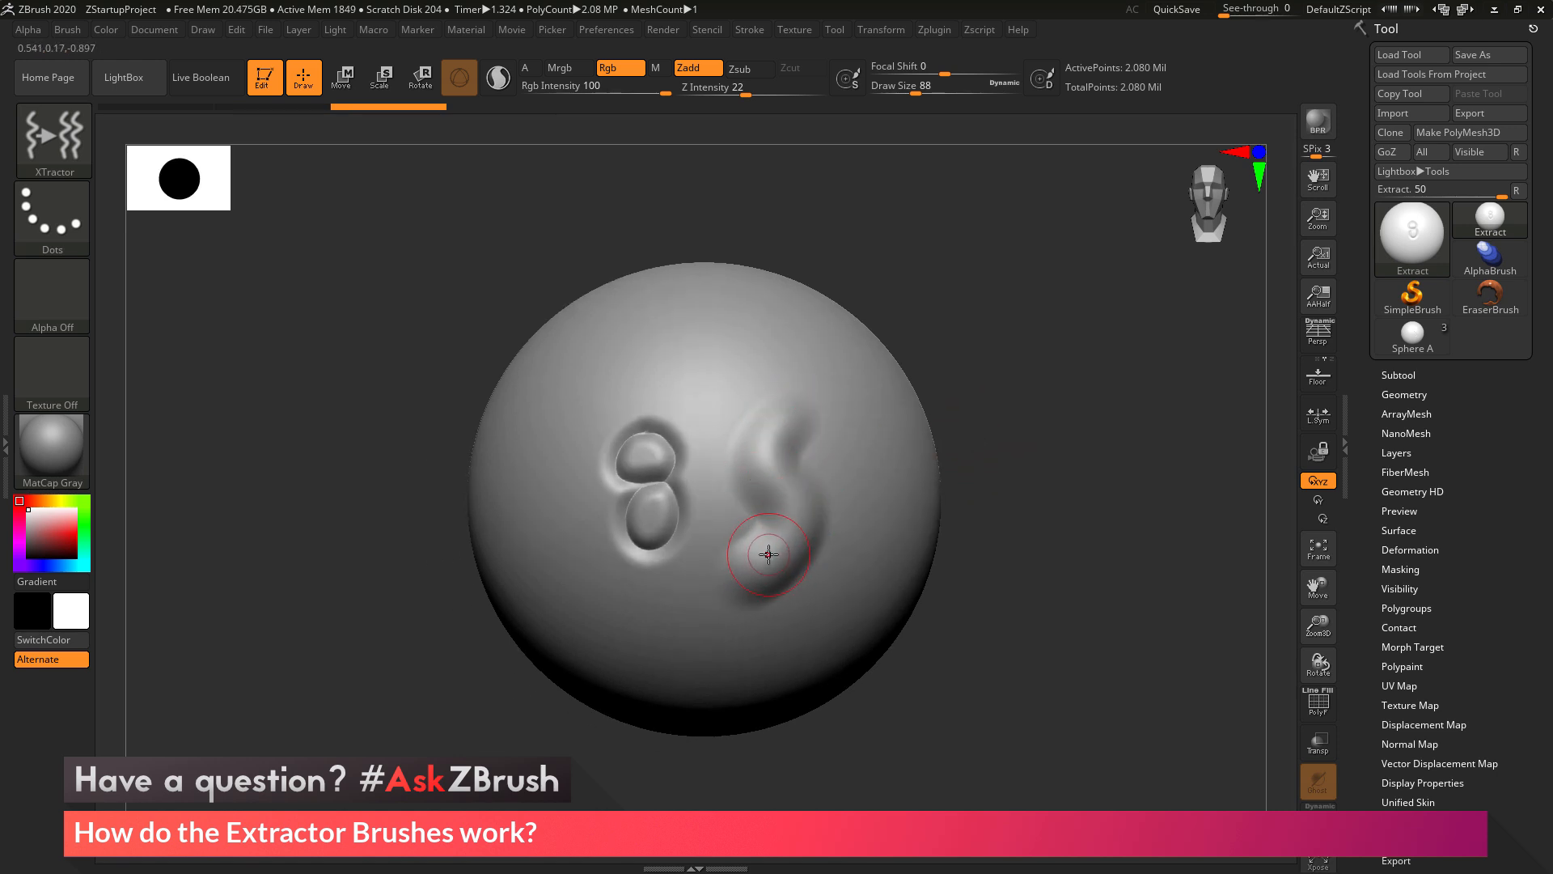
mouse_move(780, 527)
mouse_down()
mouse_move(770, 569)
mouse_move(760, 433)
mouse_move(778, 541)
mouse_up()
key(ctrl+z)
drag(969, 366, 1032, 349)
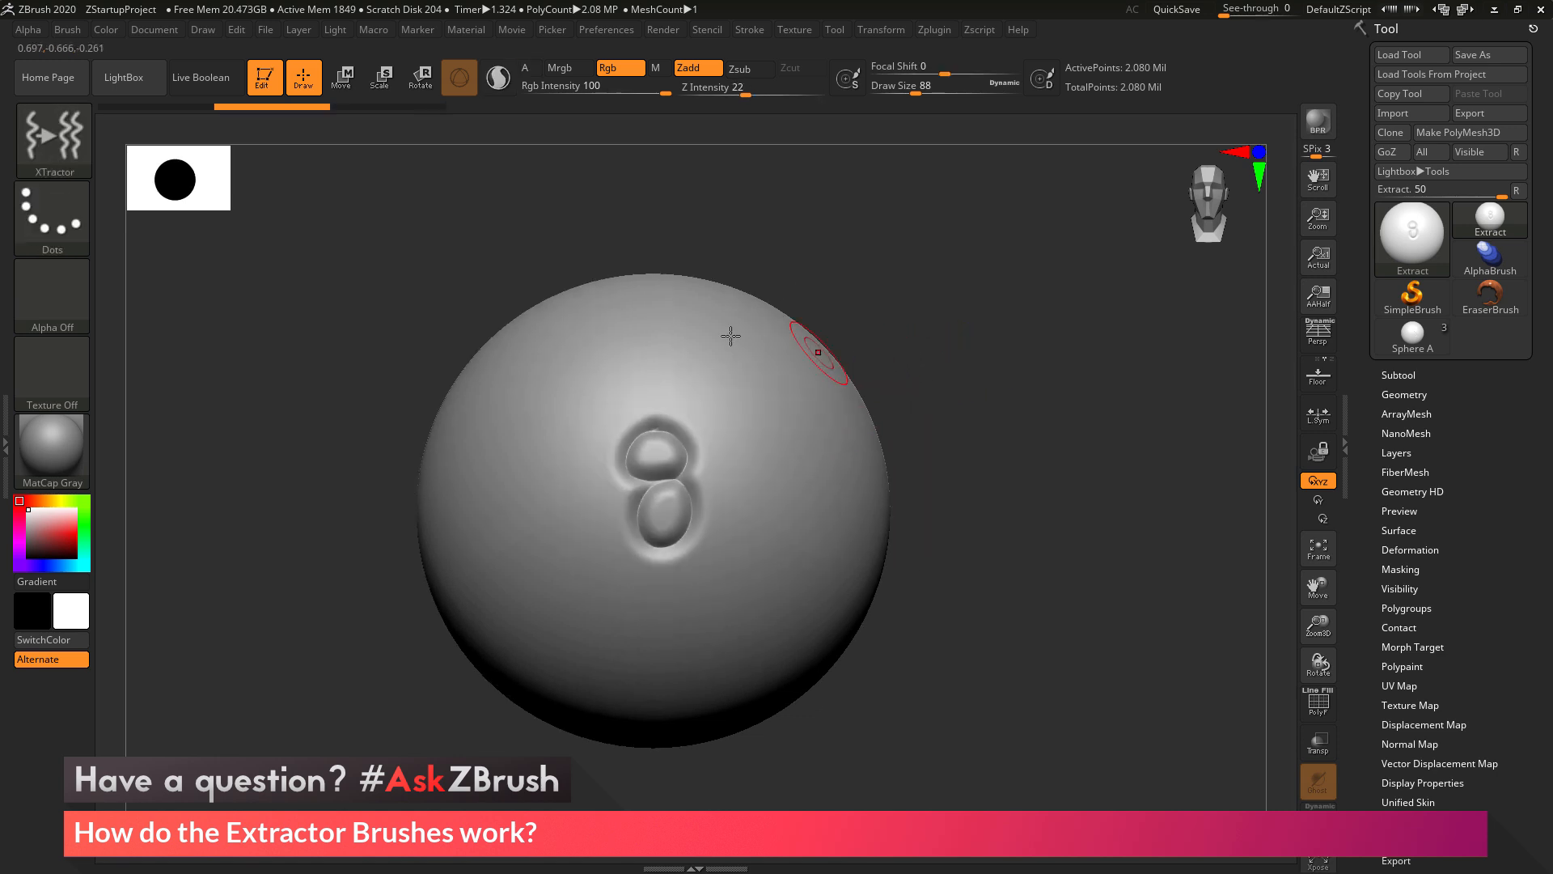
Extract the figure-eight as a new alpha with the XTractor brush at a draw size of 152
mouse_move(34, 32)
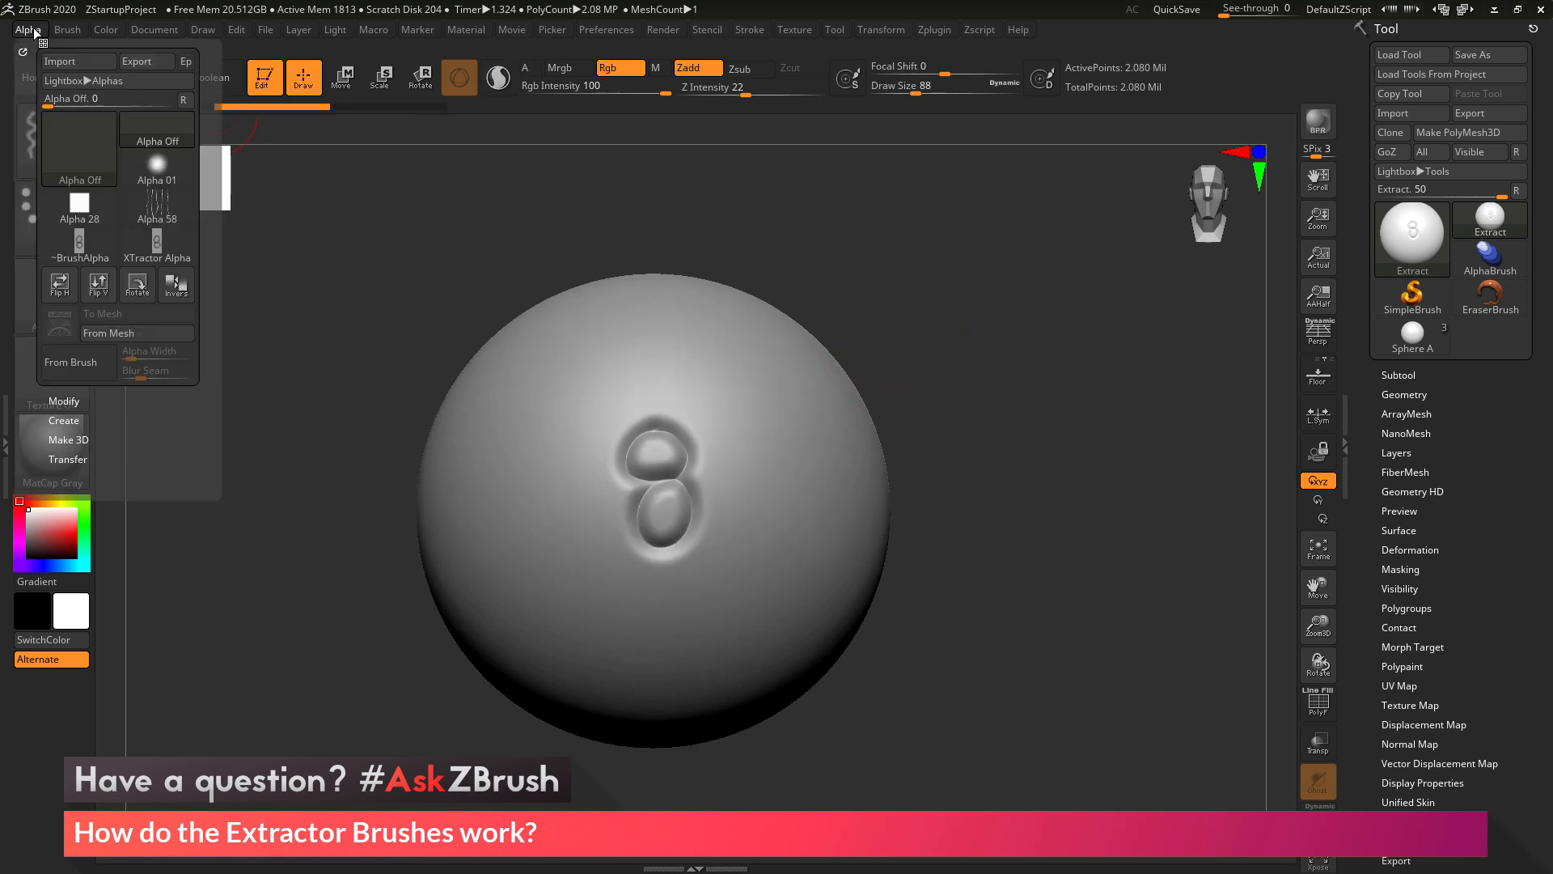
click(89, 363)
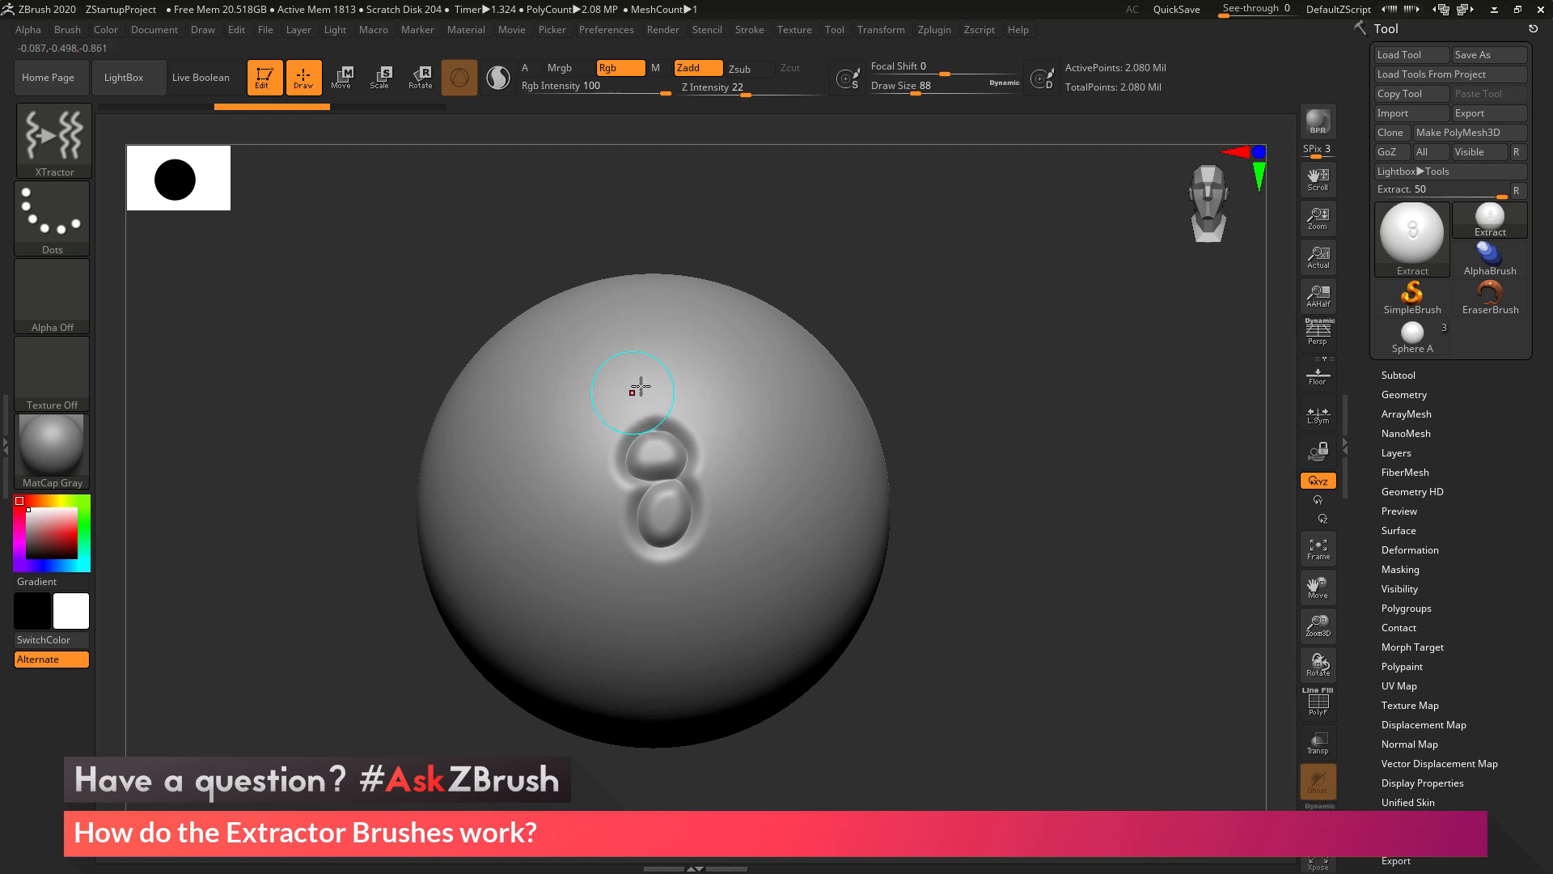
key(bracketright)
key(bracketright)
key(bracketright)
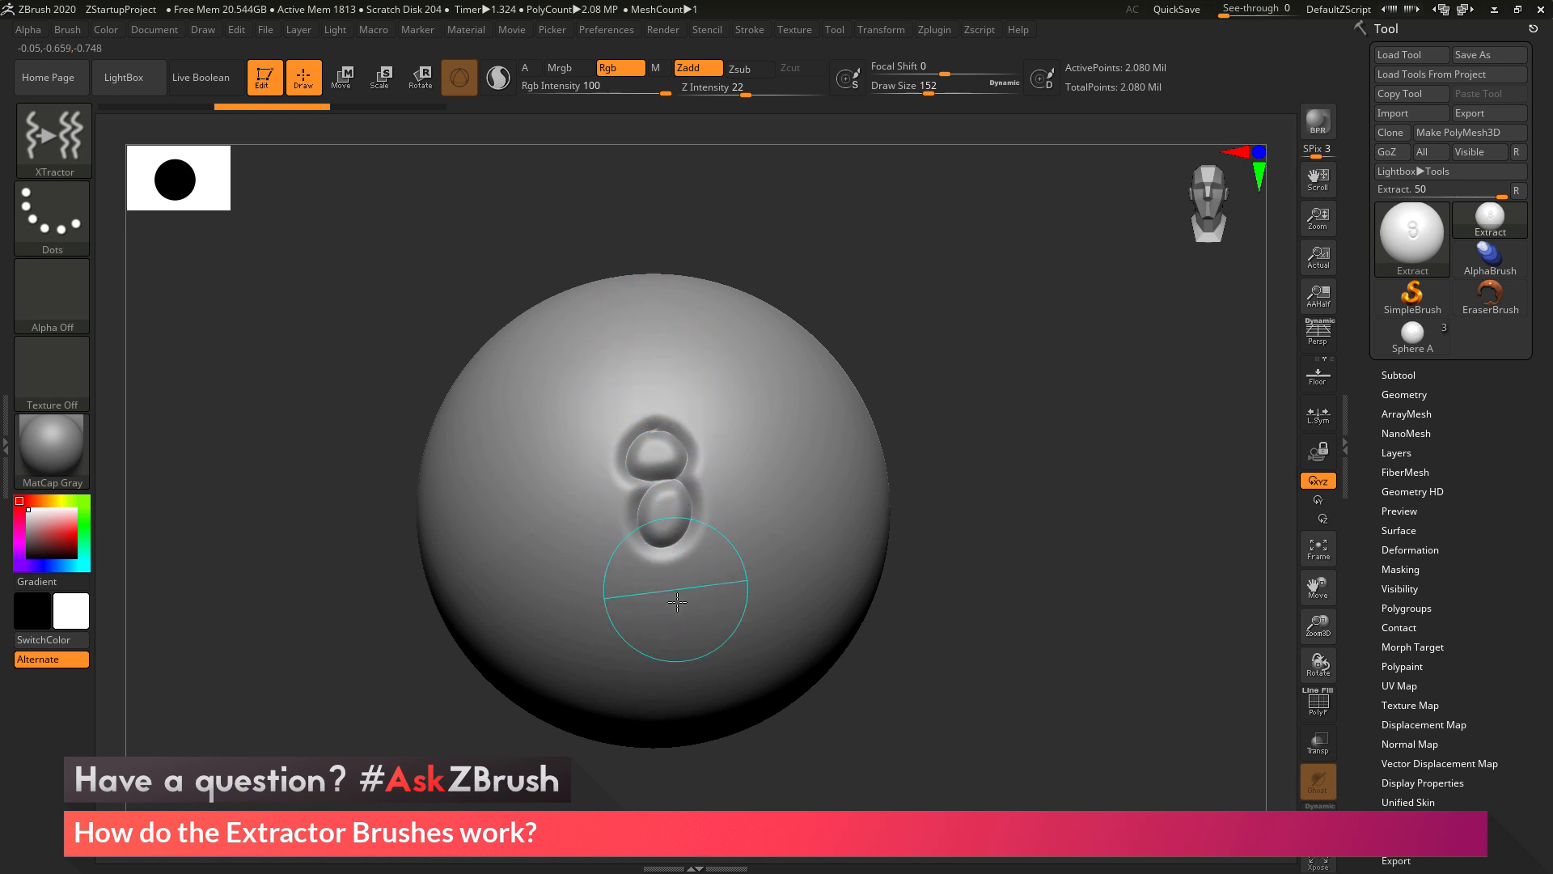
drag(679, 619, 682, 607)
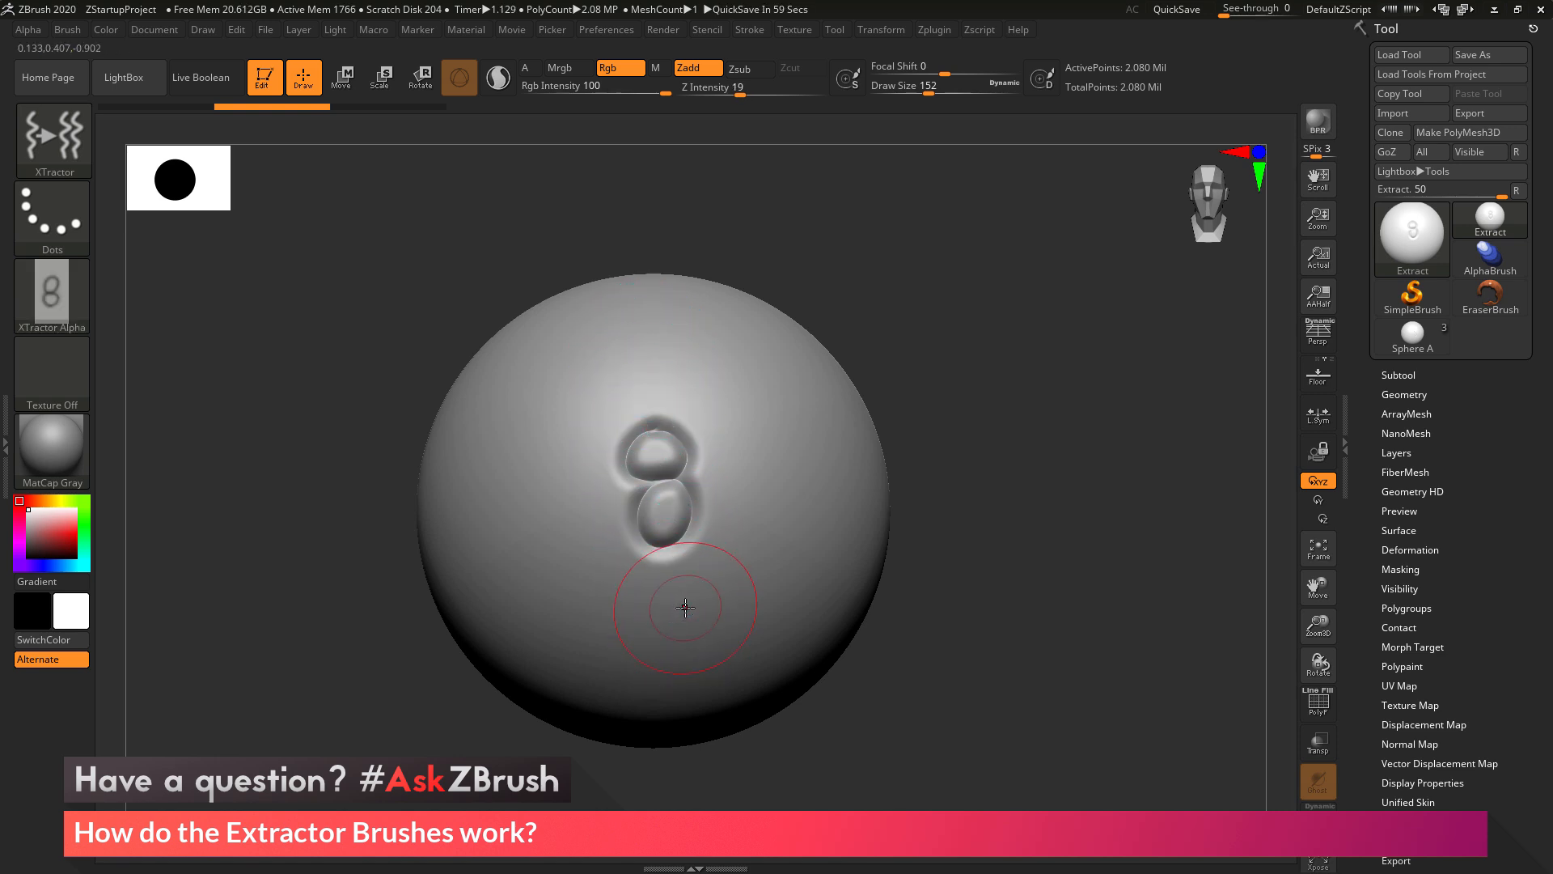
mouse_move(65, 291)
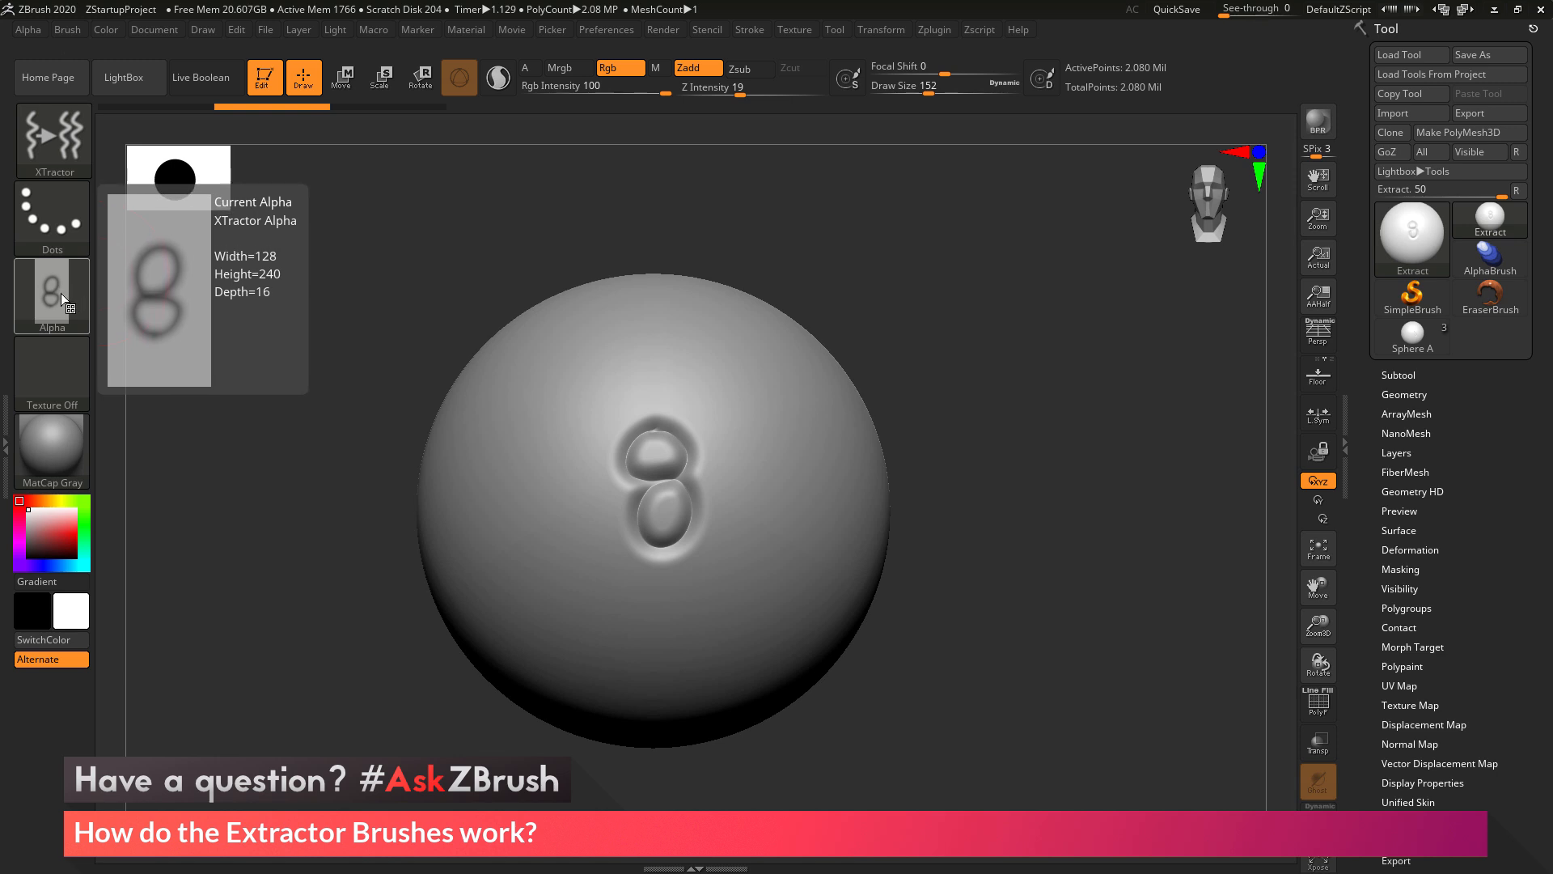
Sculpt a copy of the extracted figure-eight onto the blank area beside the original
drag(1057, 318, 784, 361)
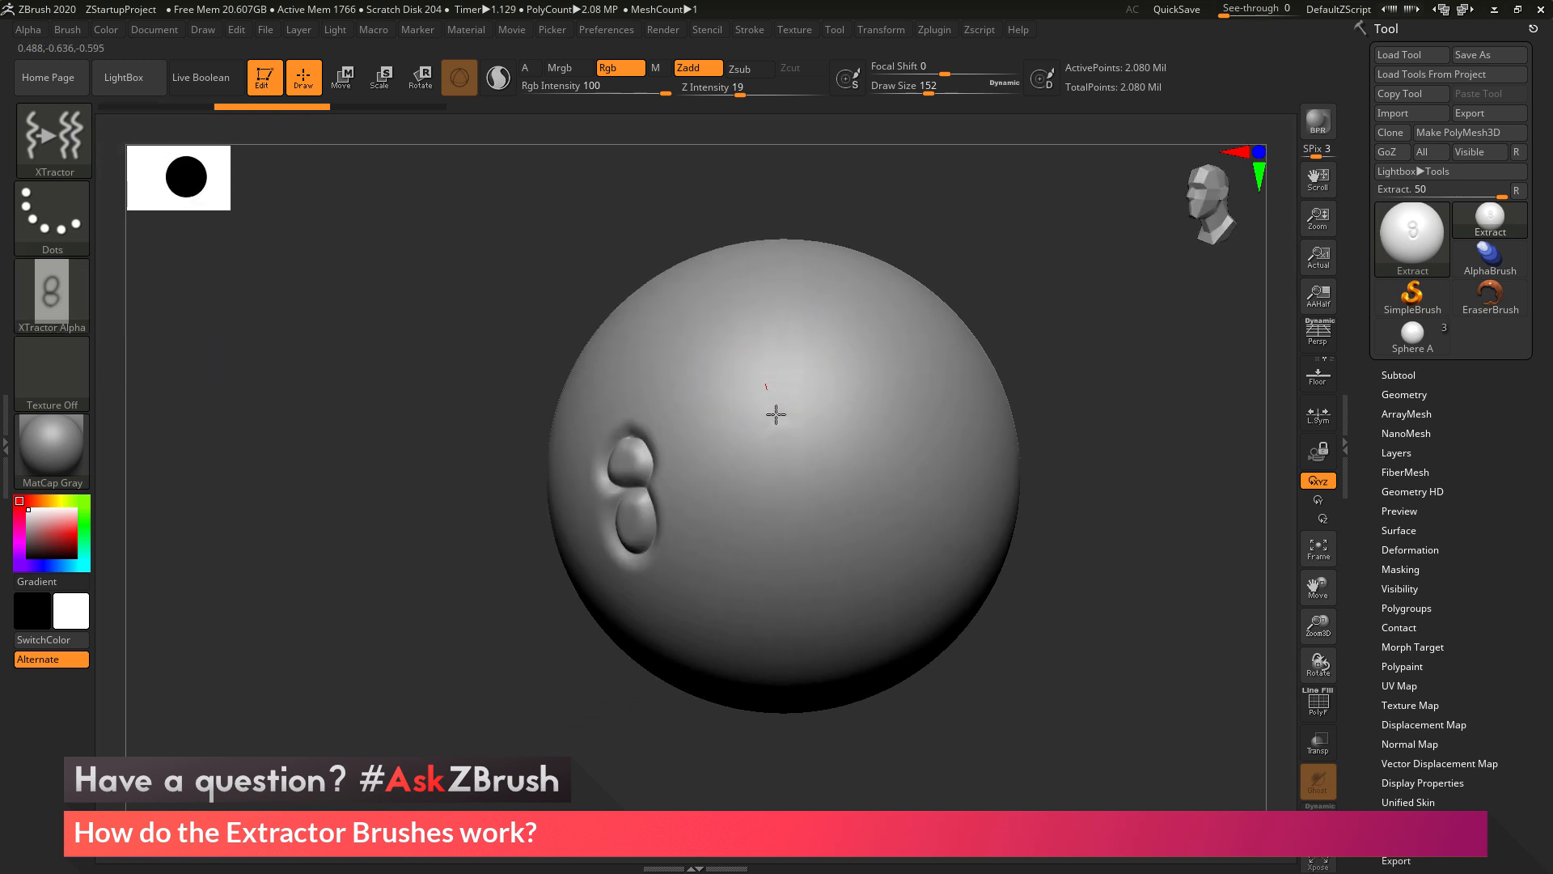
drag(797, 473, 807, 517)
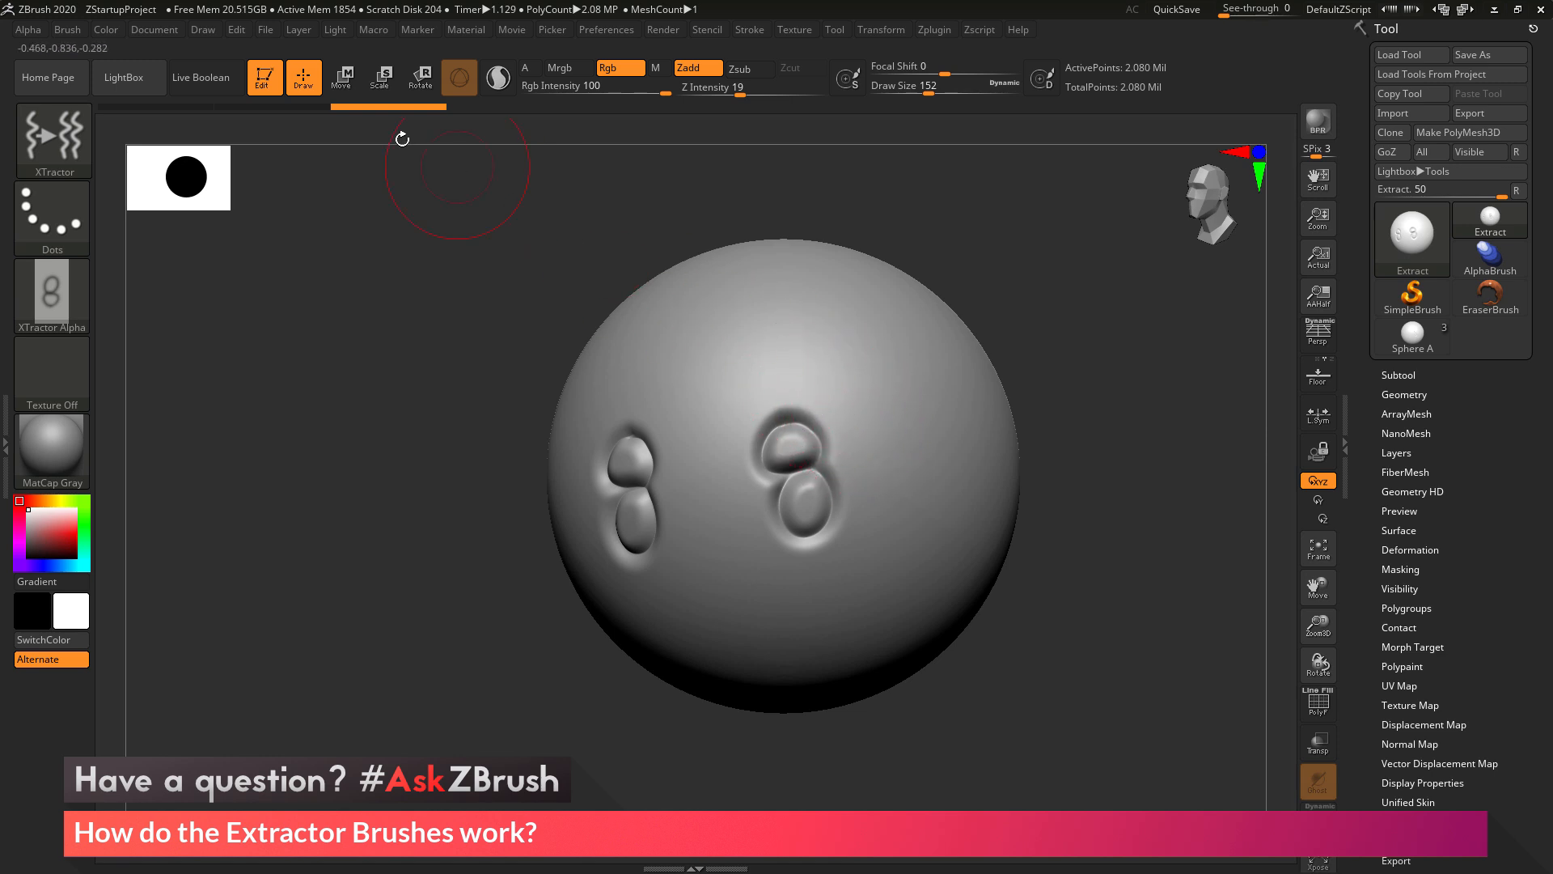
click(28, 30)
Switch to the Sphere A tool and show its three lettered spheres from the front
click(1411, 348)
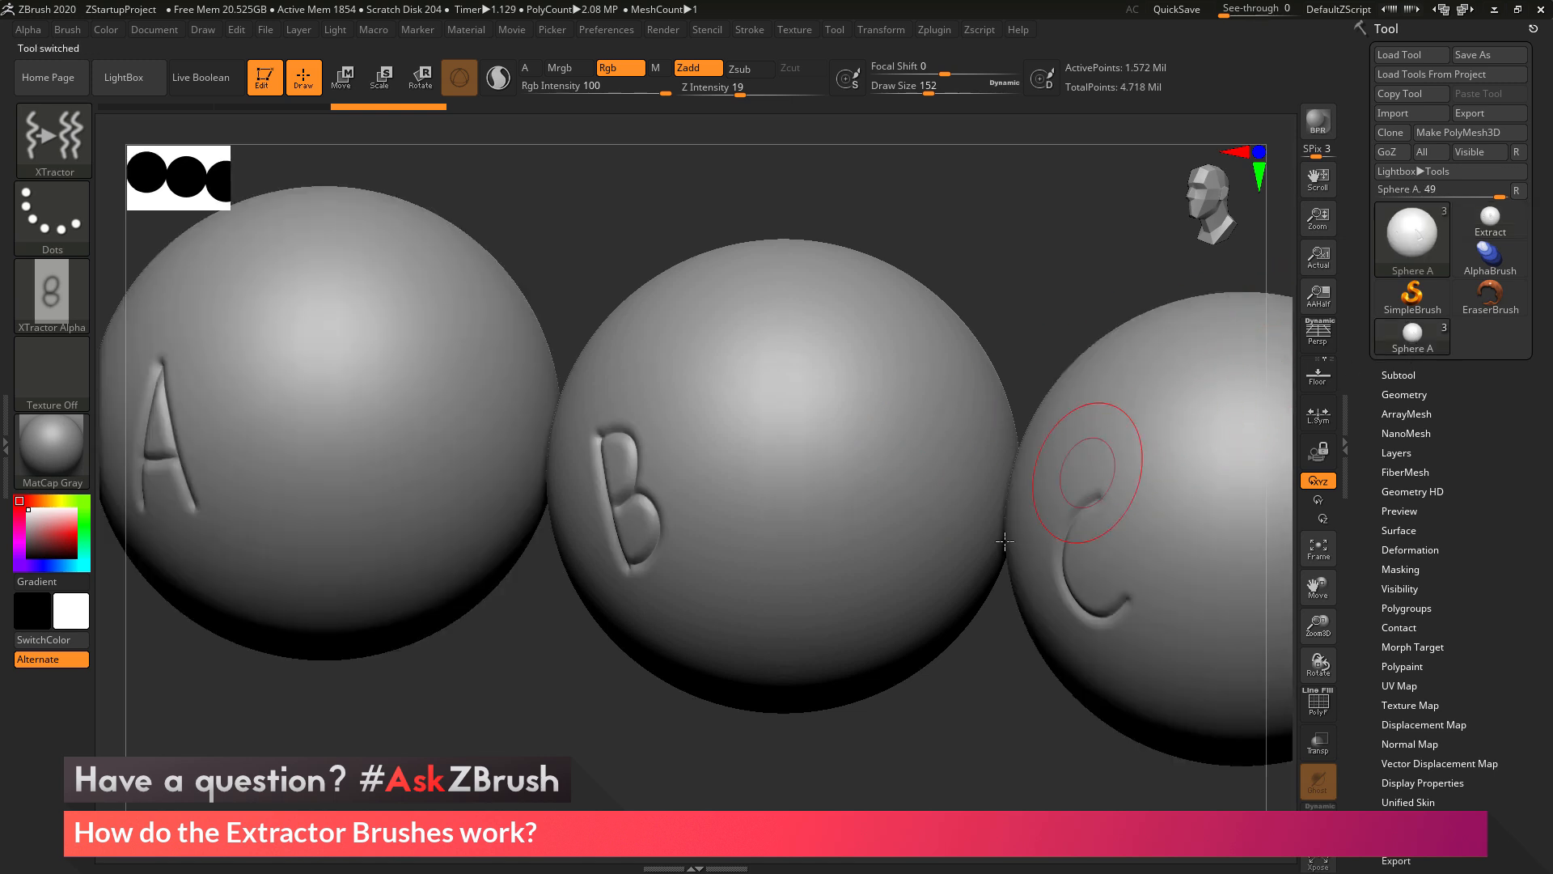
alt+drag(946, 663, 1028, 405)
shift+drag(1119, 323, 1168, 305)
alt+drag(965, 314, 1178, 373)
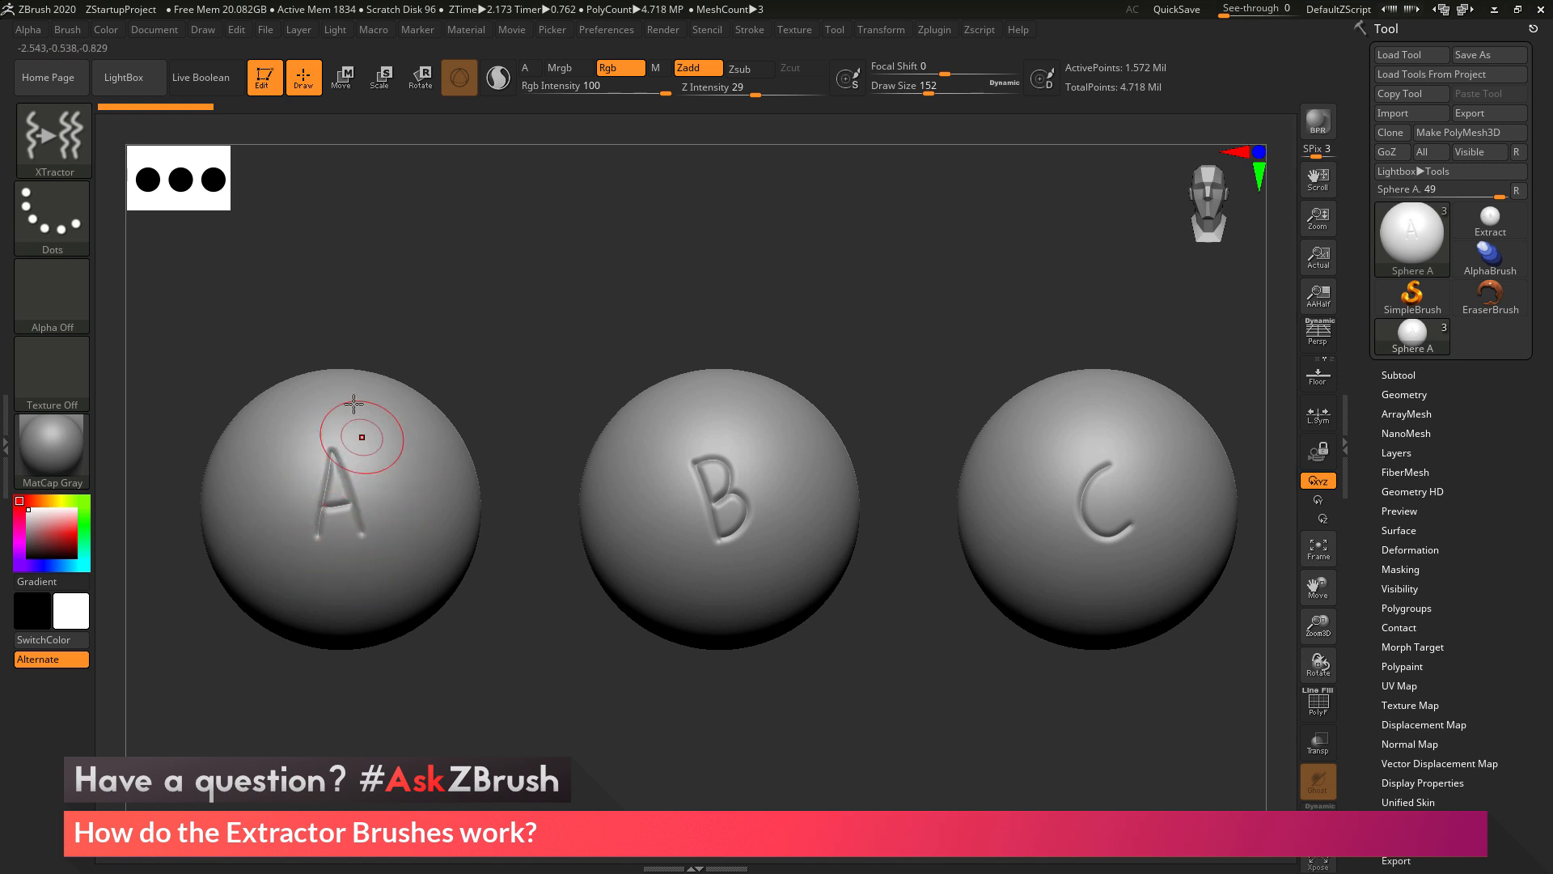
Extract the letter A from the first sphere as an alpha with the XTractor brush
mouse_move(184, 107)
click(32, 27)
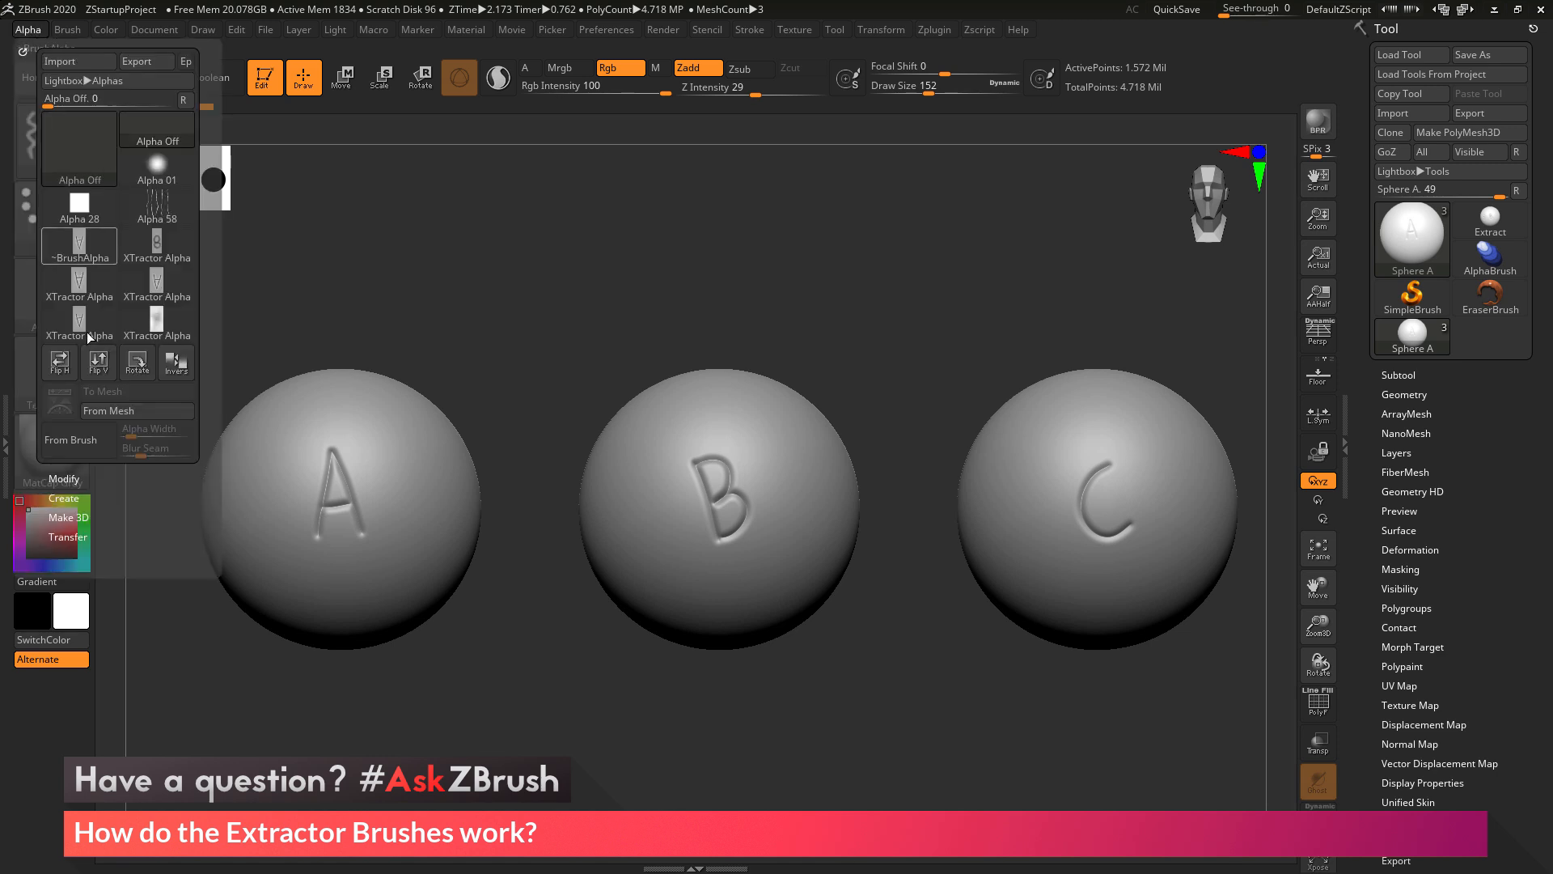
click(89, 439)
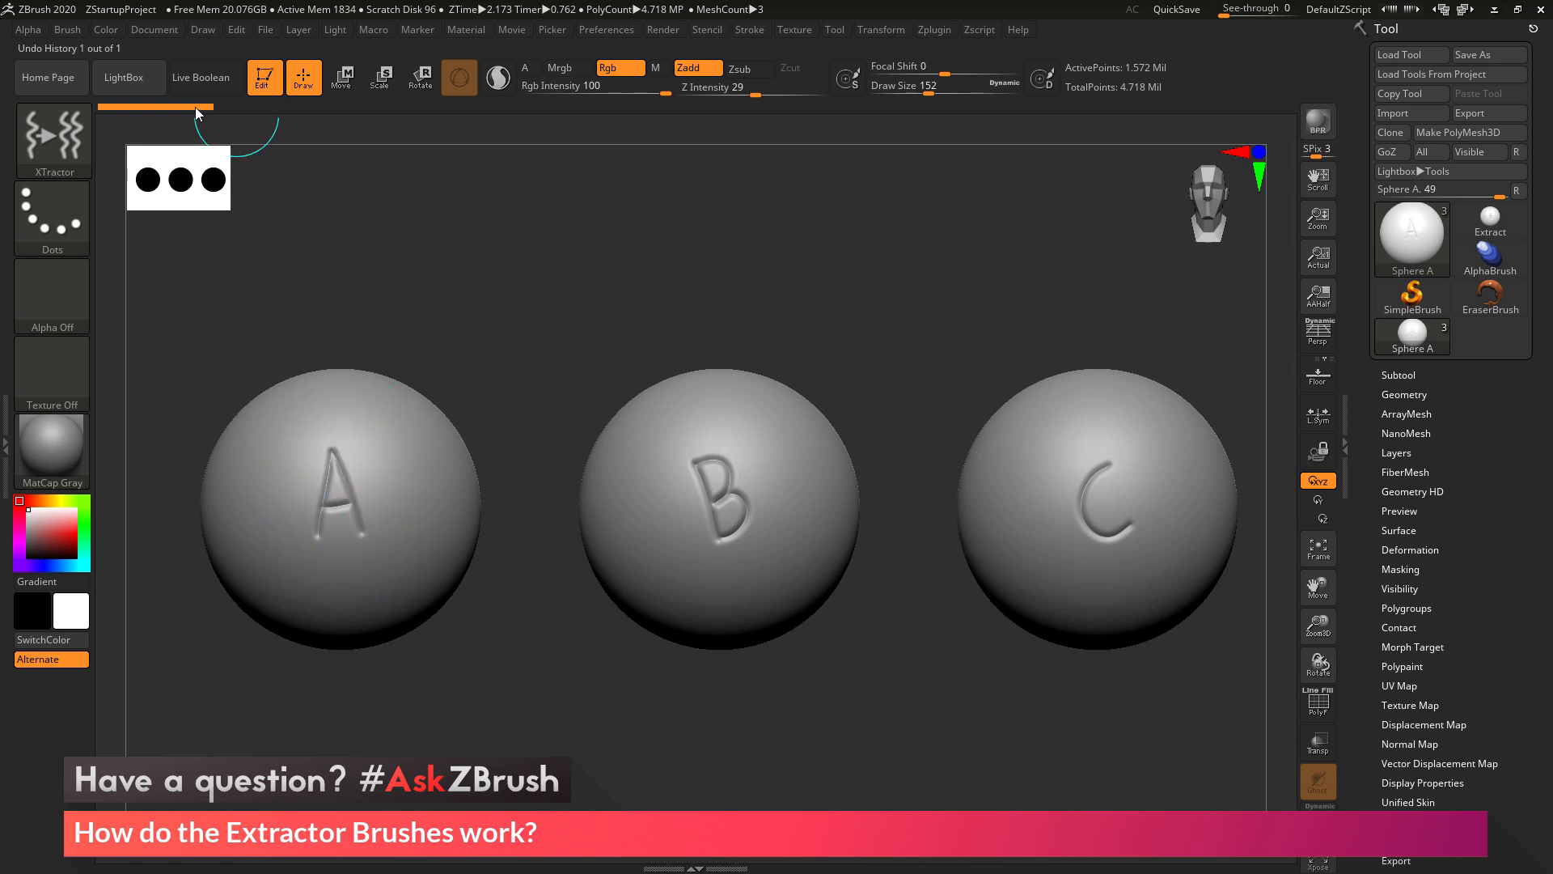
mouse_move(191, 105)
drag(343, 541, 349, 593)
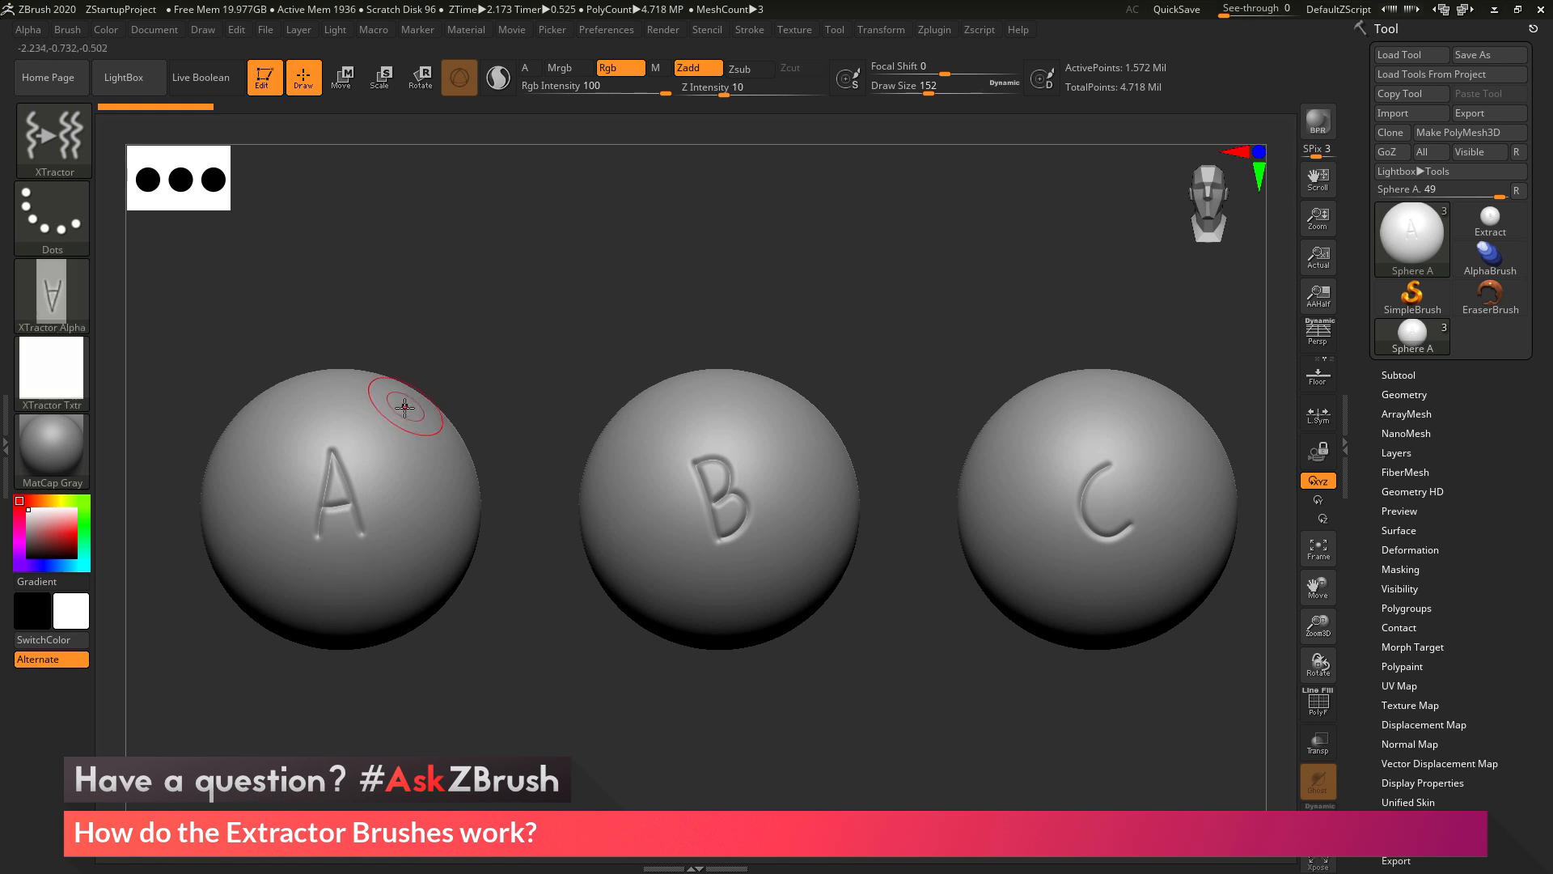
Sculpt a second letter A beside the original on the first sphere with the extracted alpha
mouse_move(514, 320)
mouse_down()
mouse_move(499, 362)
mouse_move(396, 397)
mouse_up()
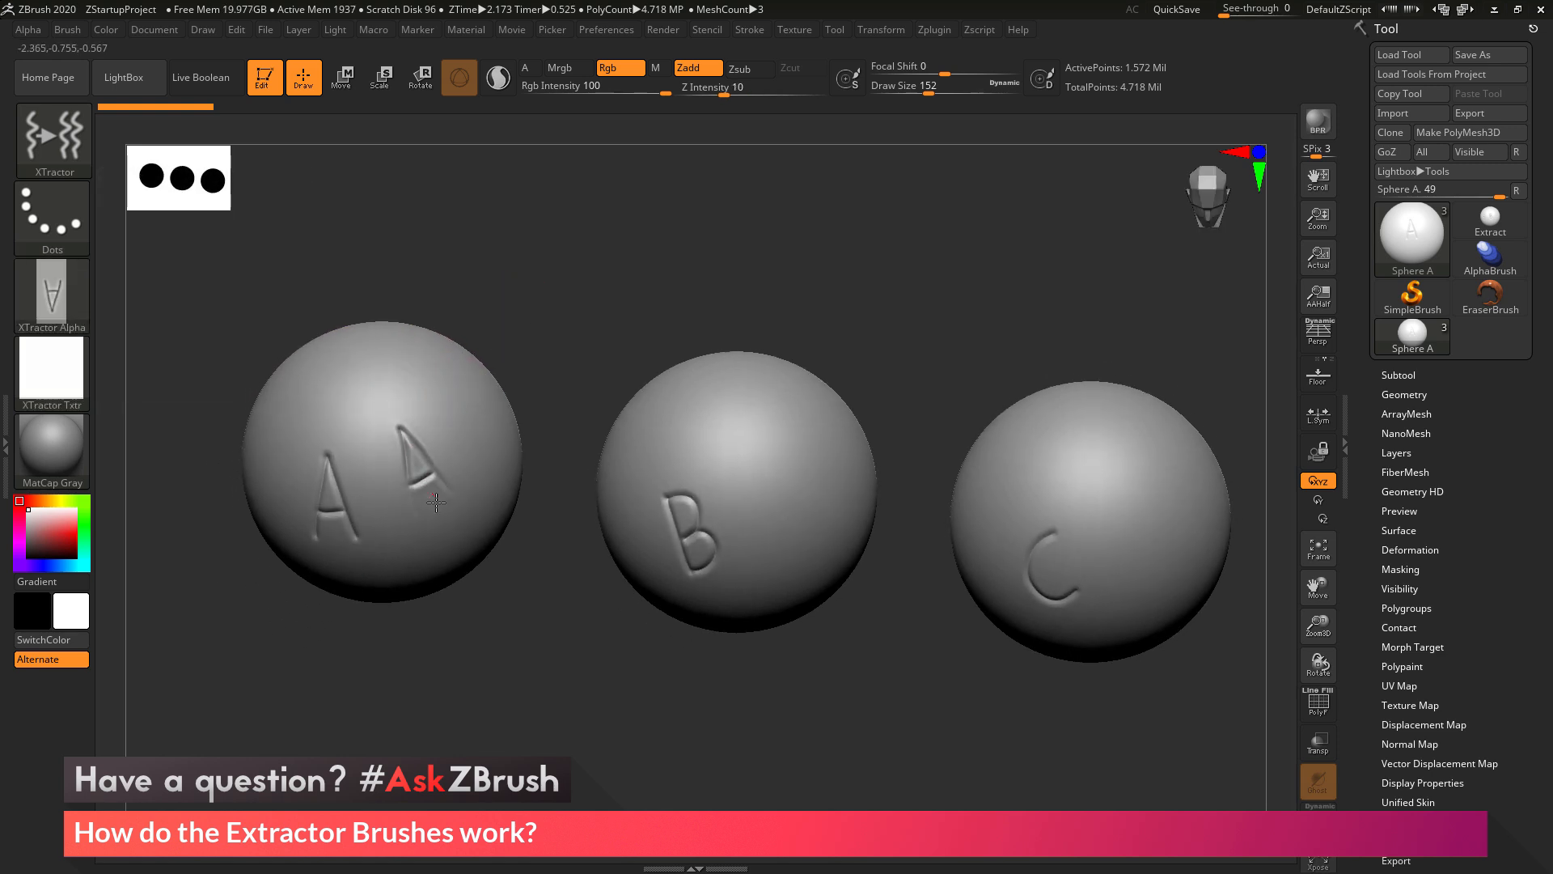
drag(468, 322, 567, 309)
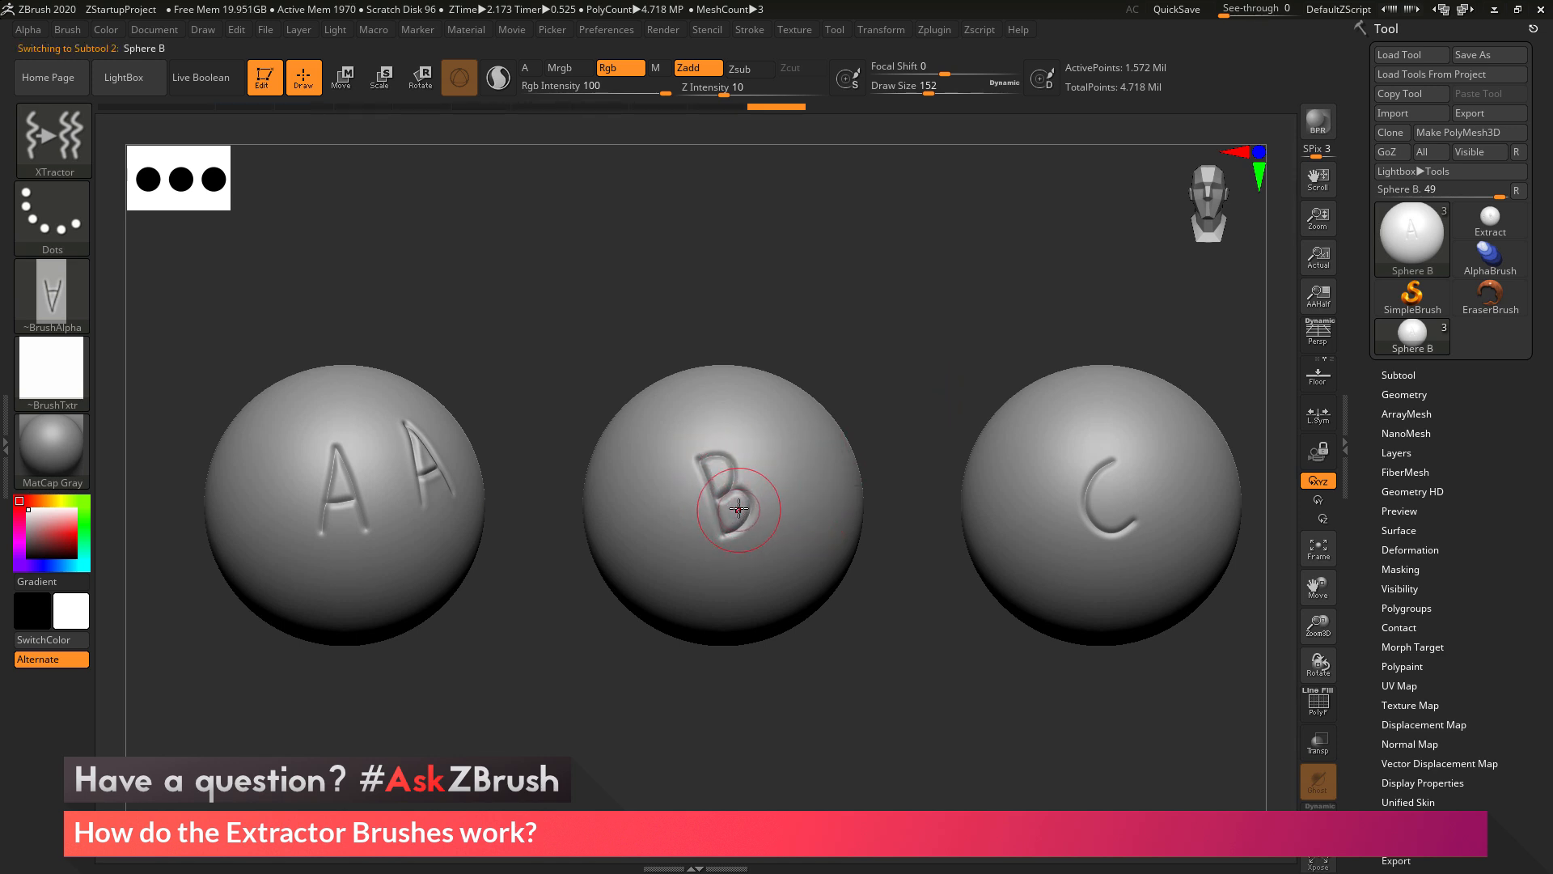
Extract the letter B from the middle sphere with the XTractor brush
mouse_move(778, 107)
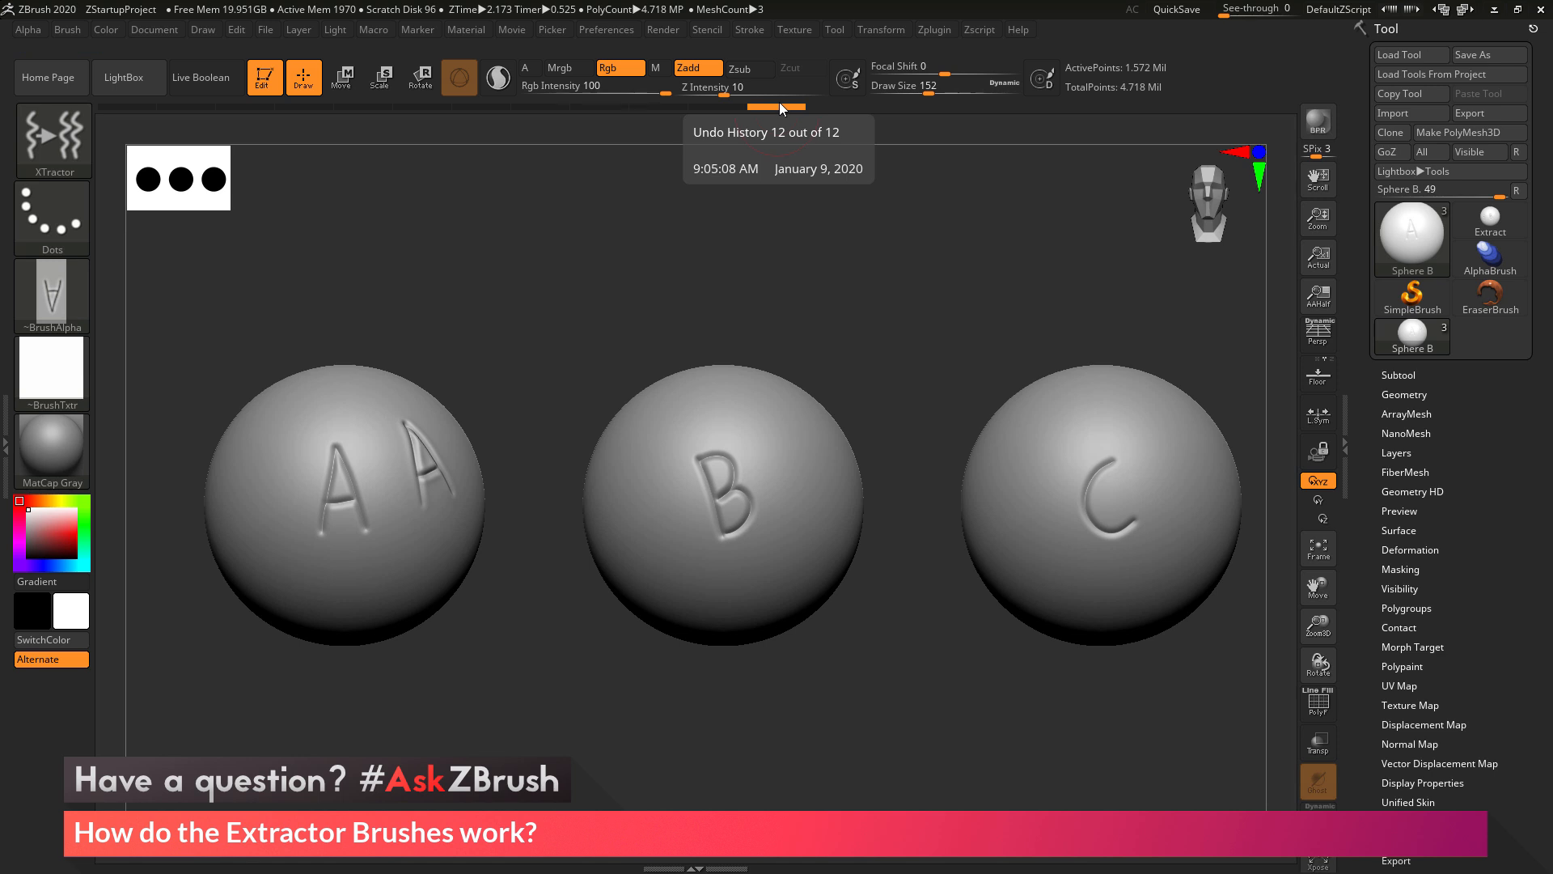
click(34, 29)
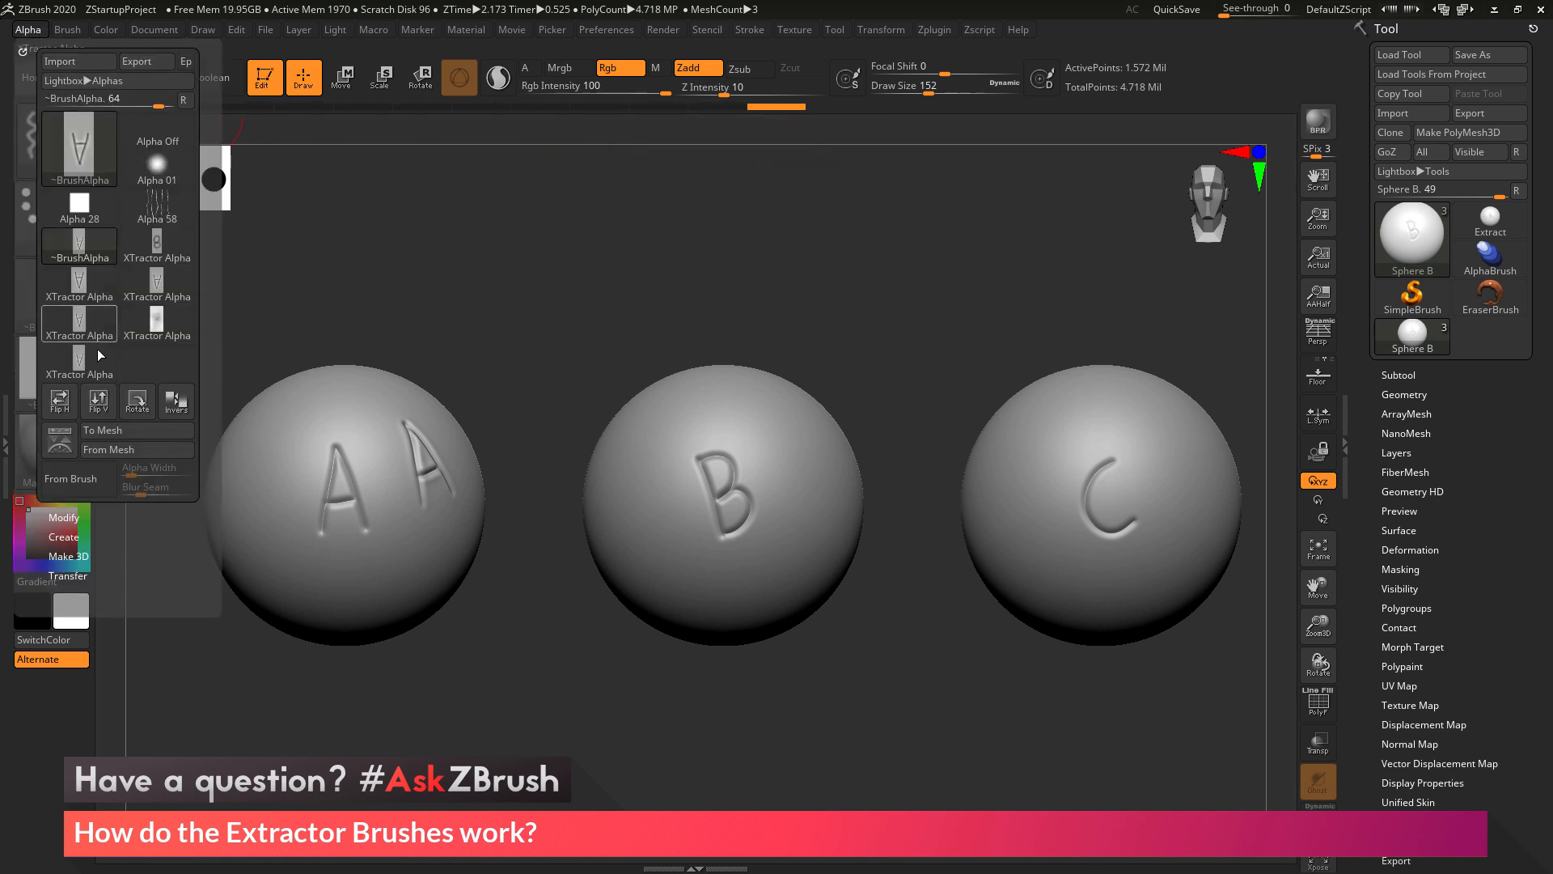
click(81, 480)
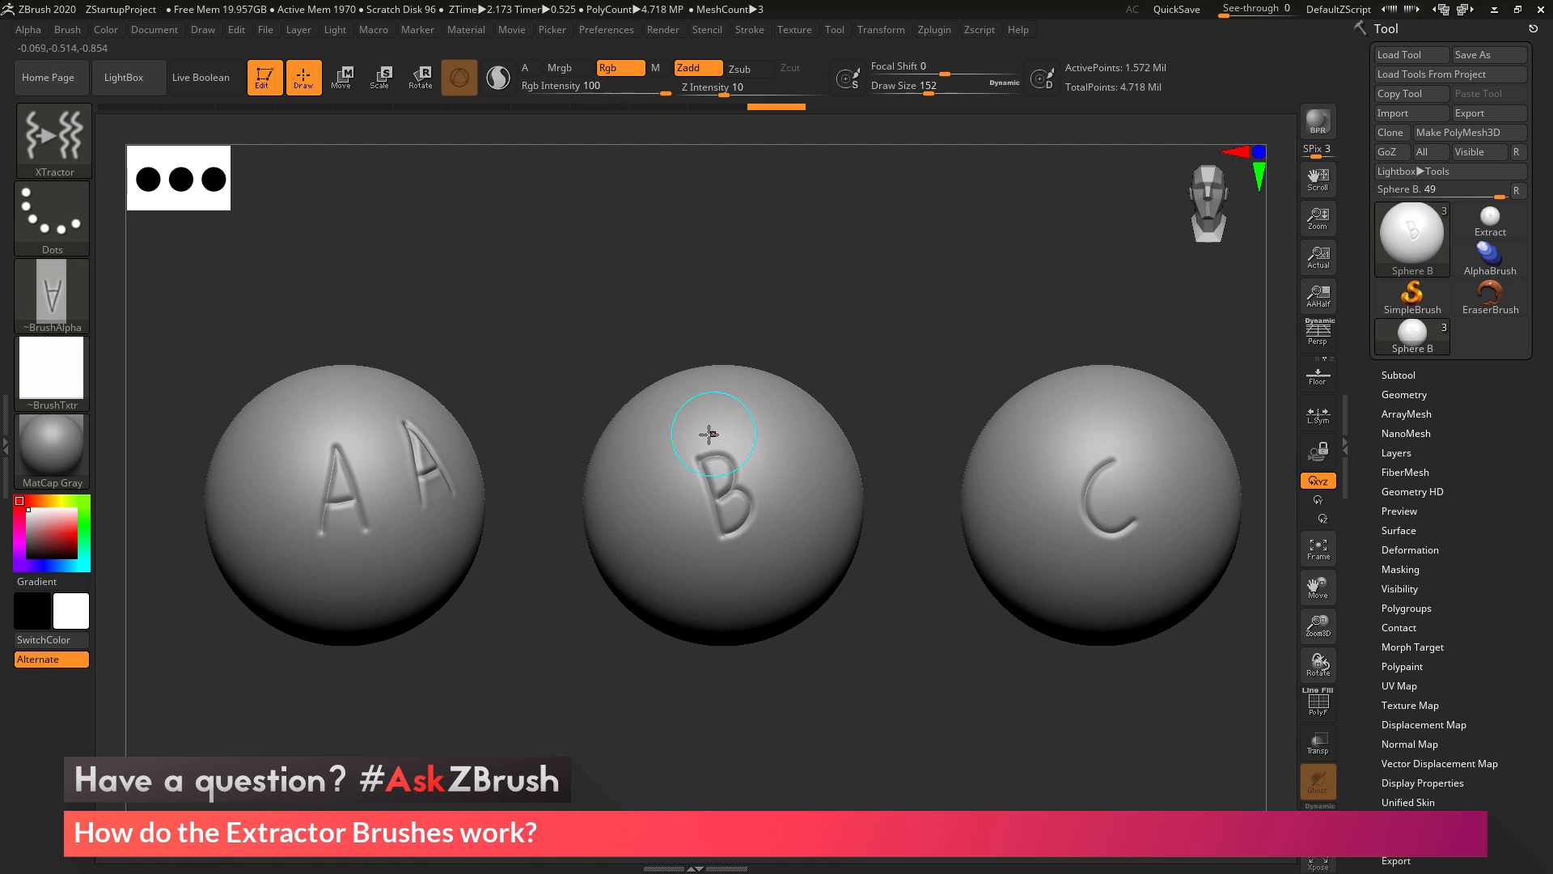
drag(745, 563, 746, 566)
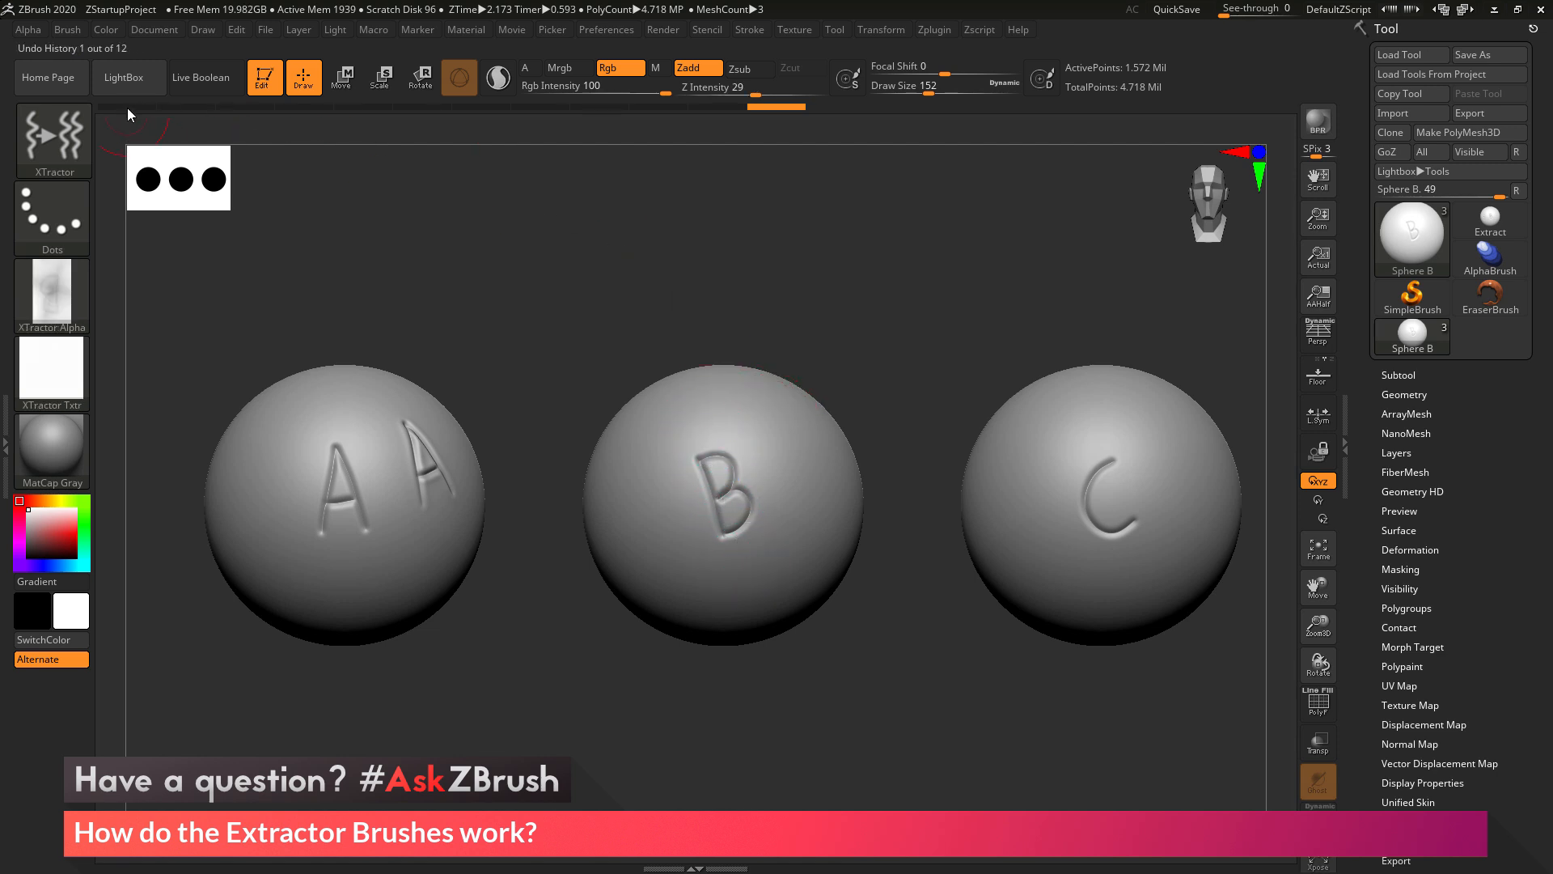
Sculpt the extracted letter B beside the original on the middle sphere
drag(945, 274, 885, 276)
drag(724, 406, 759, 517)
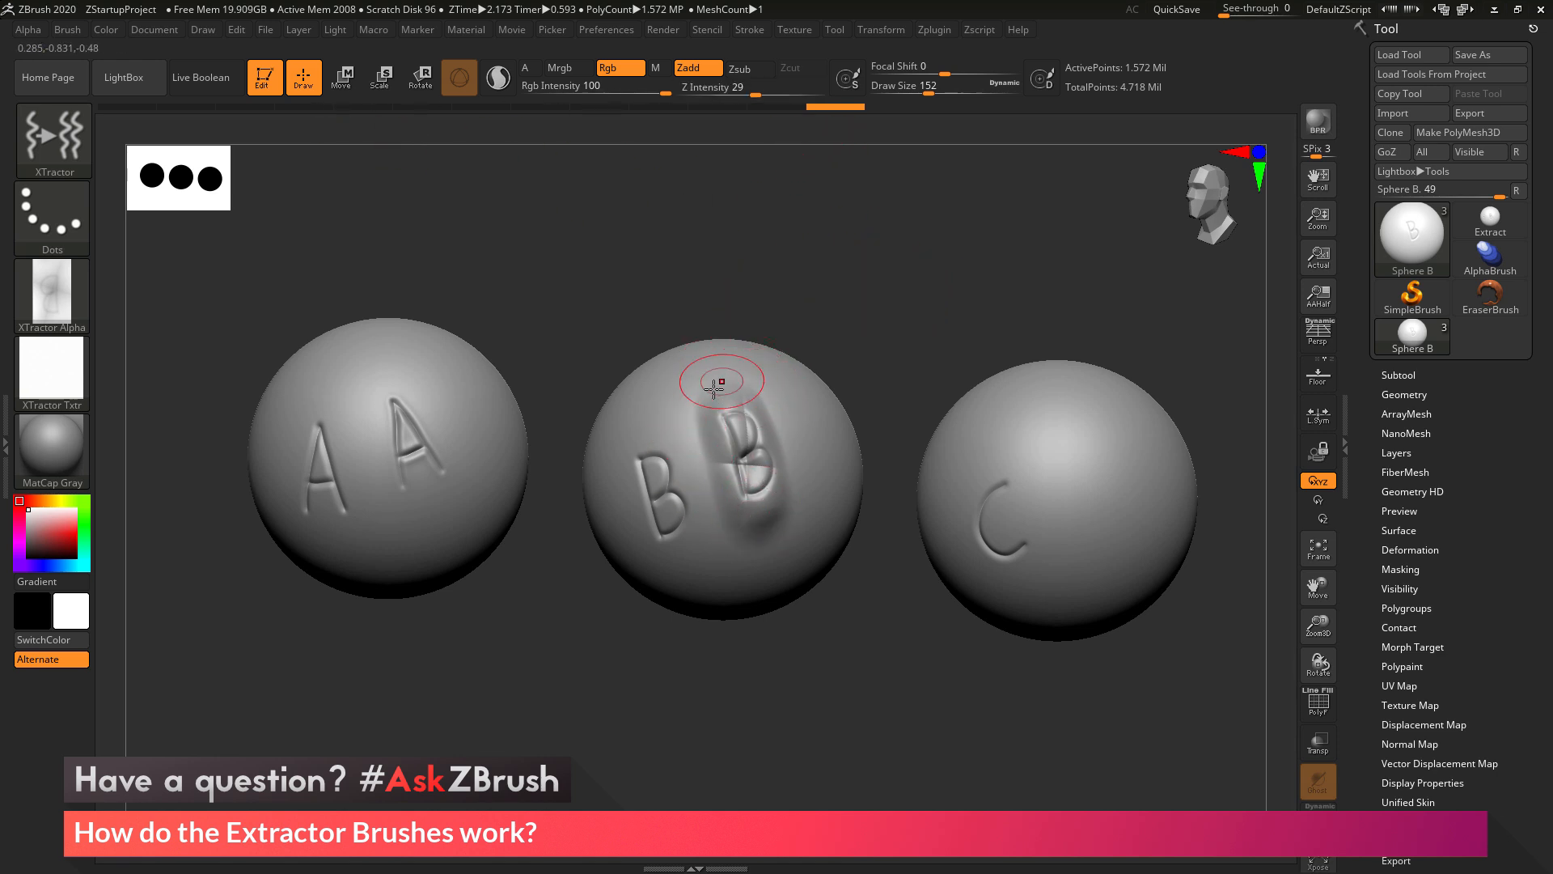
drag(743, 363, 727, 345)
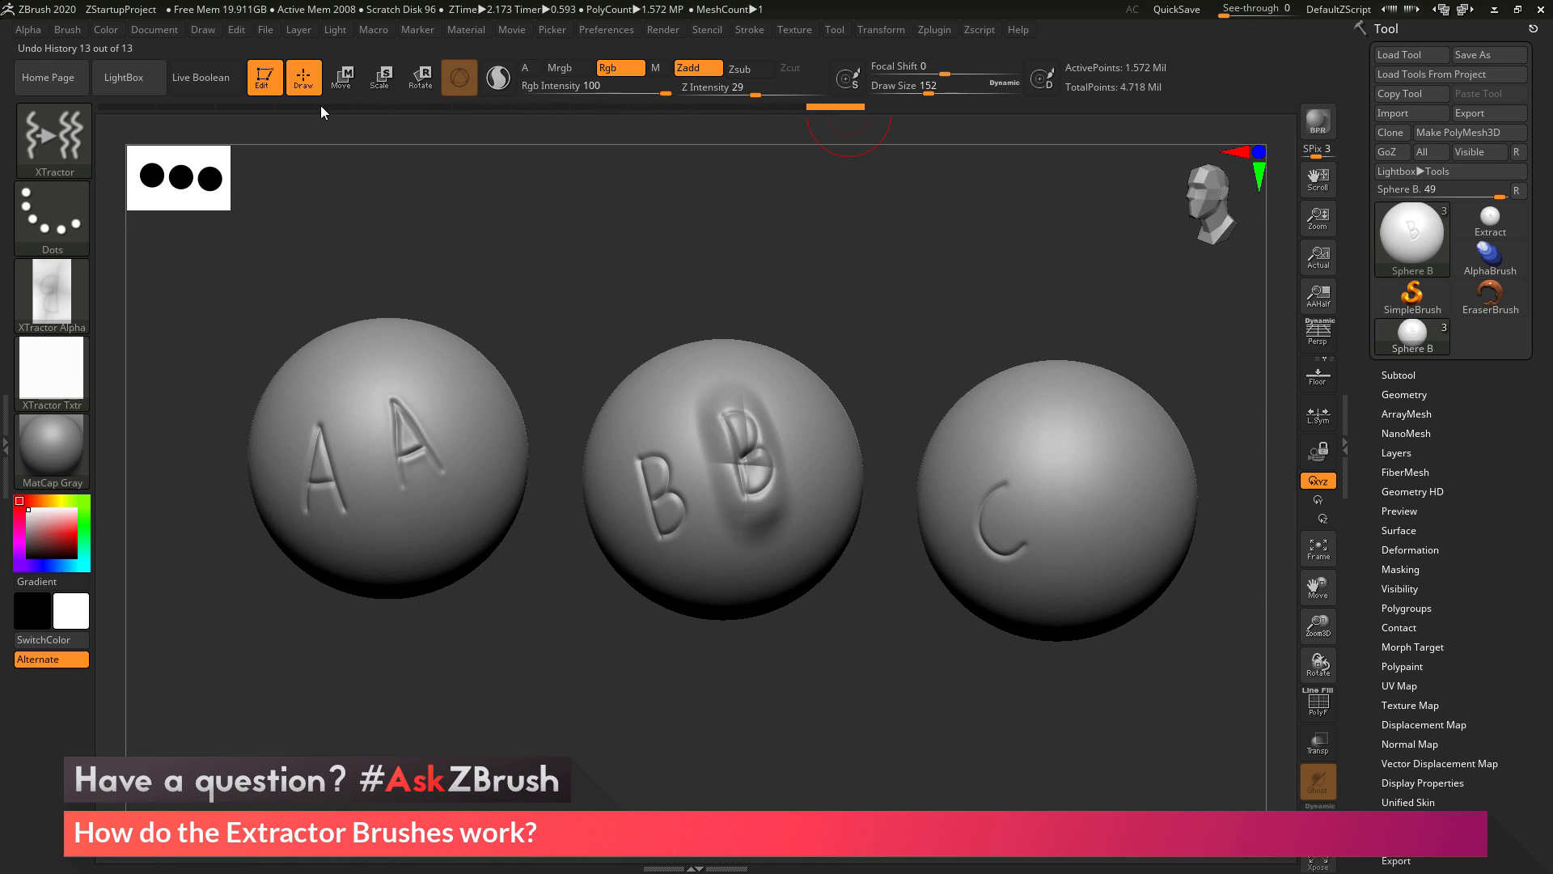
Compare the middle sphere's first undo history state with the state before the second B and the latest one
click(133, 105)
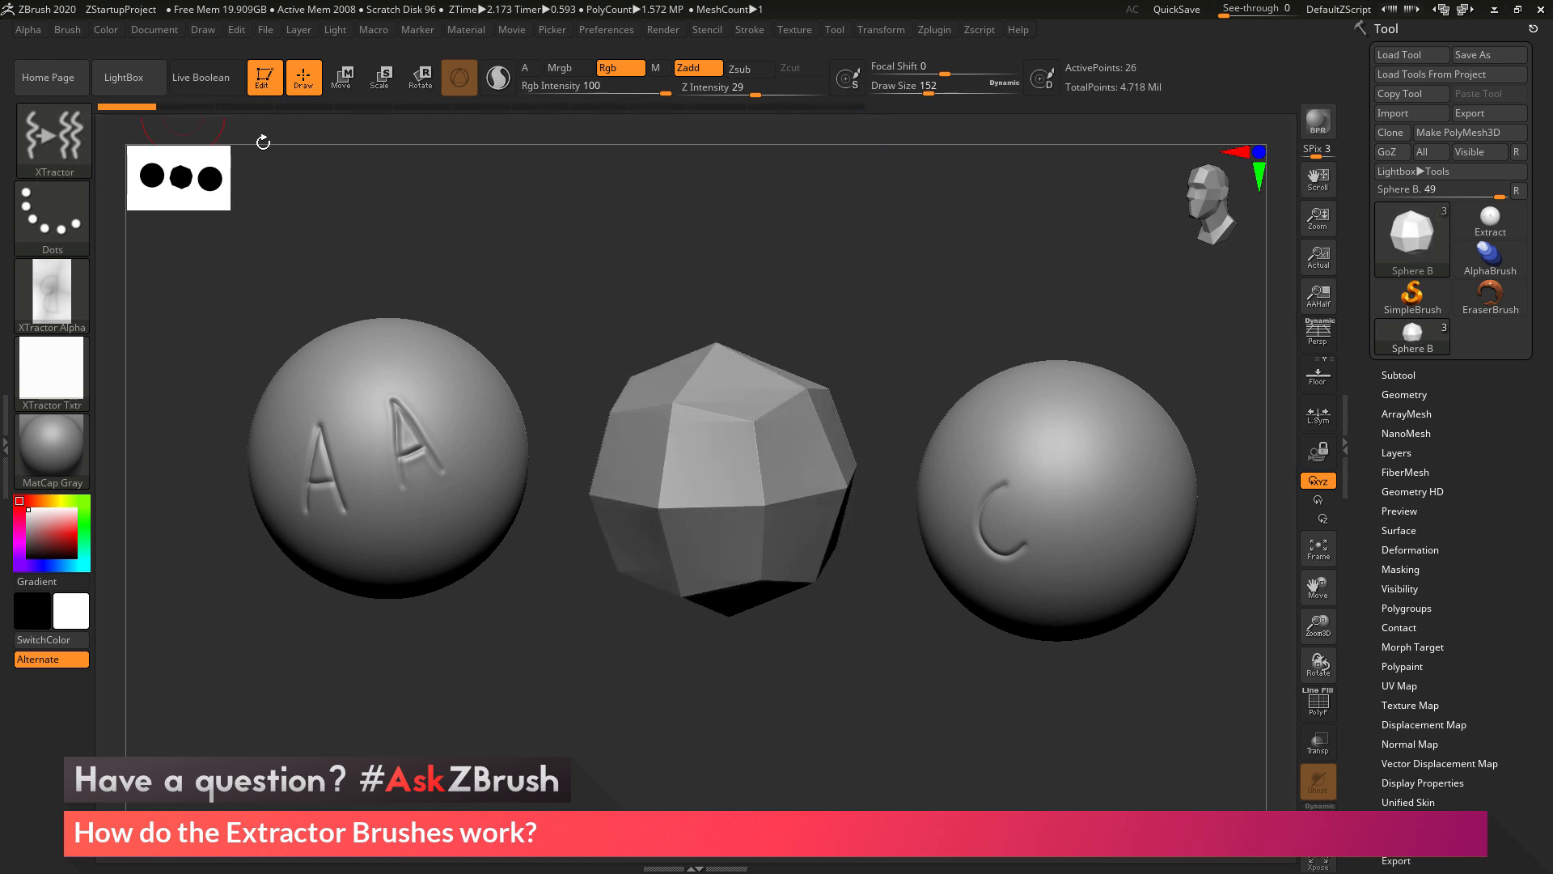
shift+drag(880, 324, 901, 319)
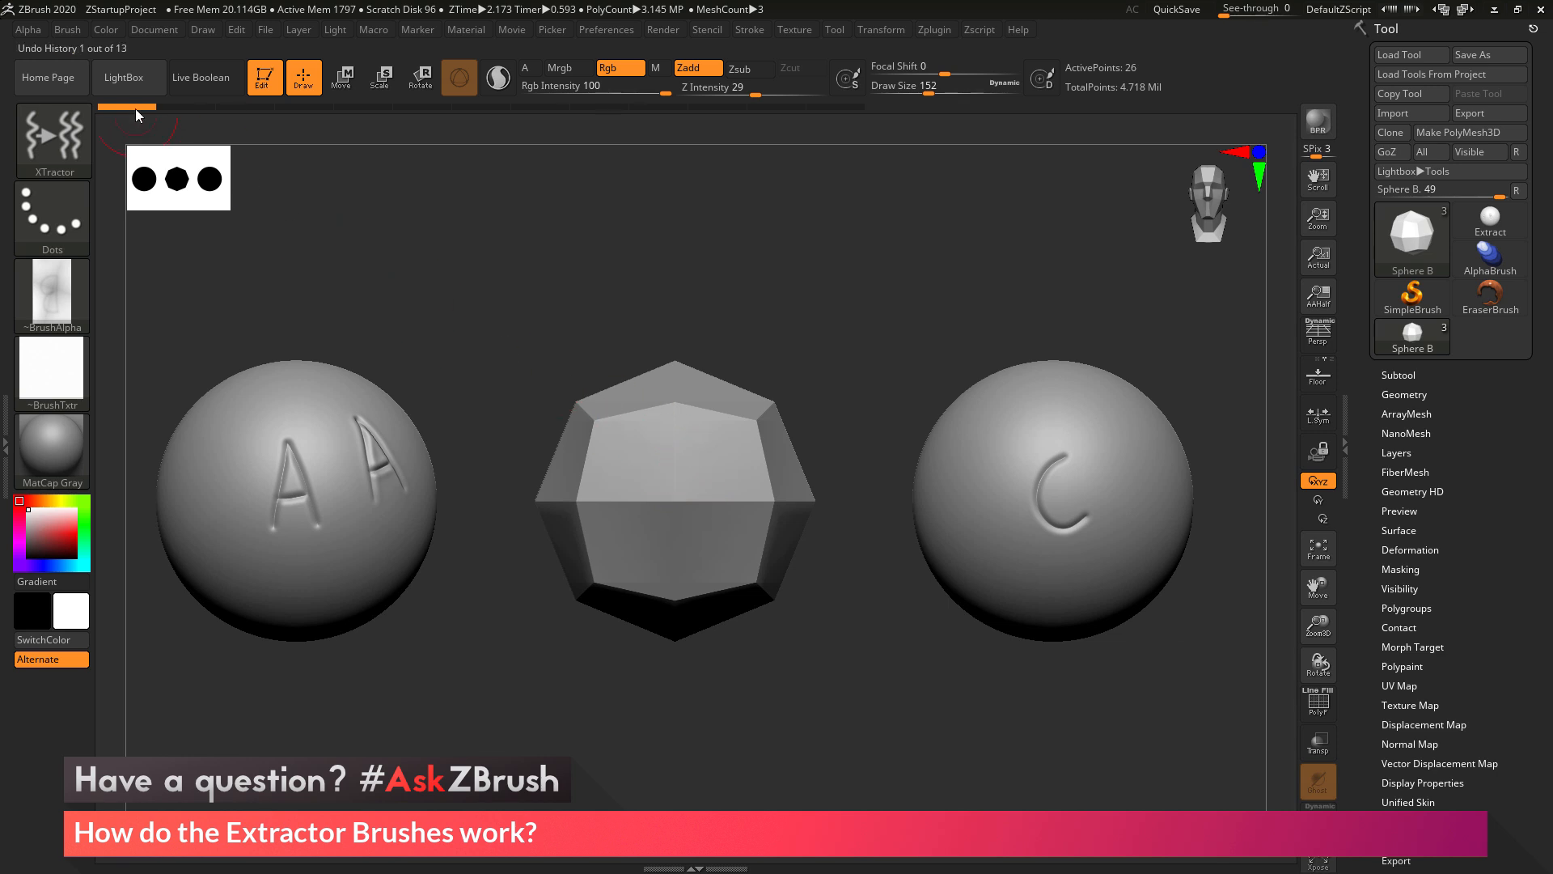
click(779, 108)
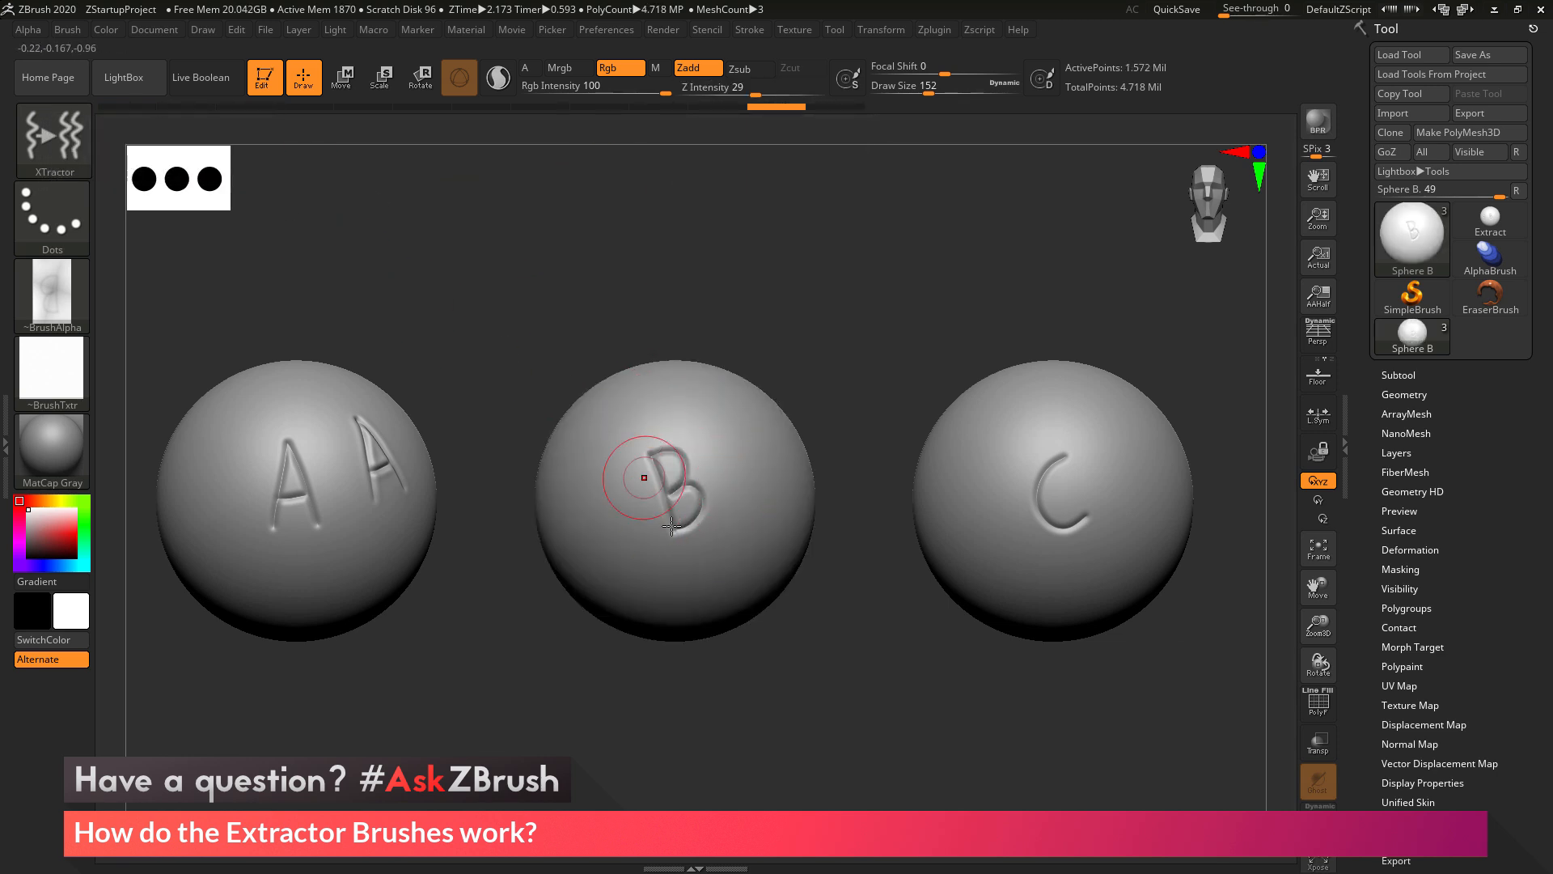
mouse_move(60, 279)
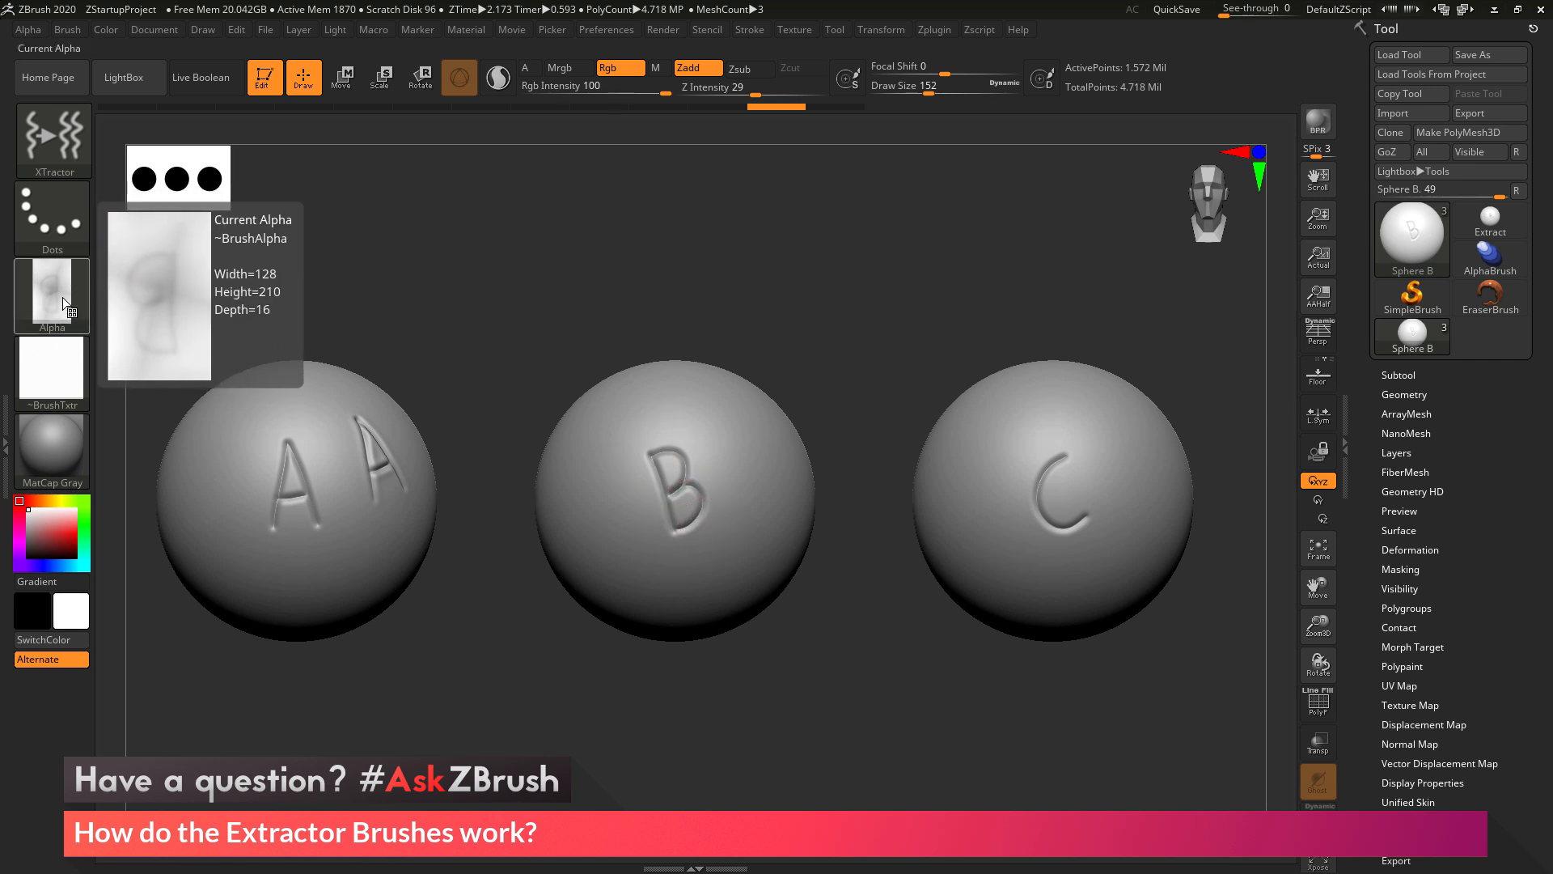
click(126, 107)
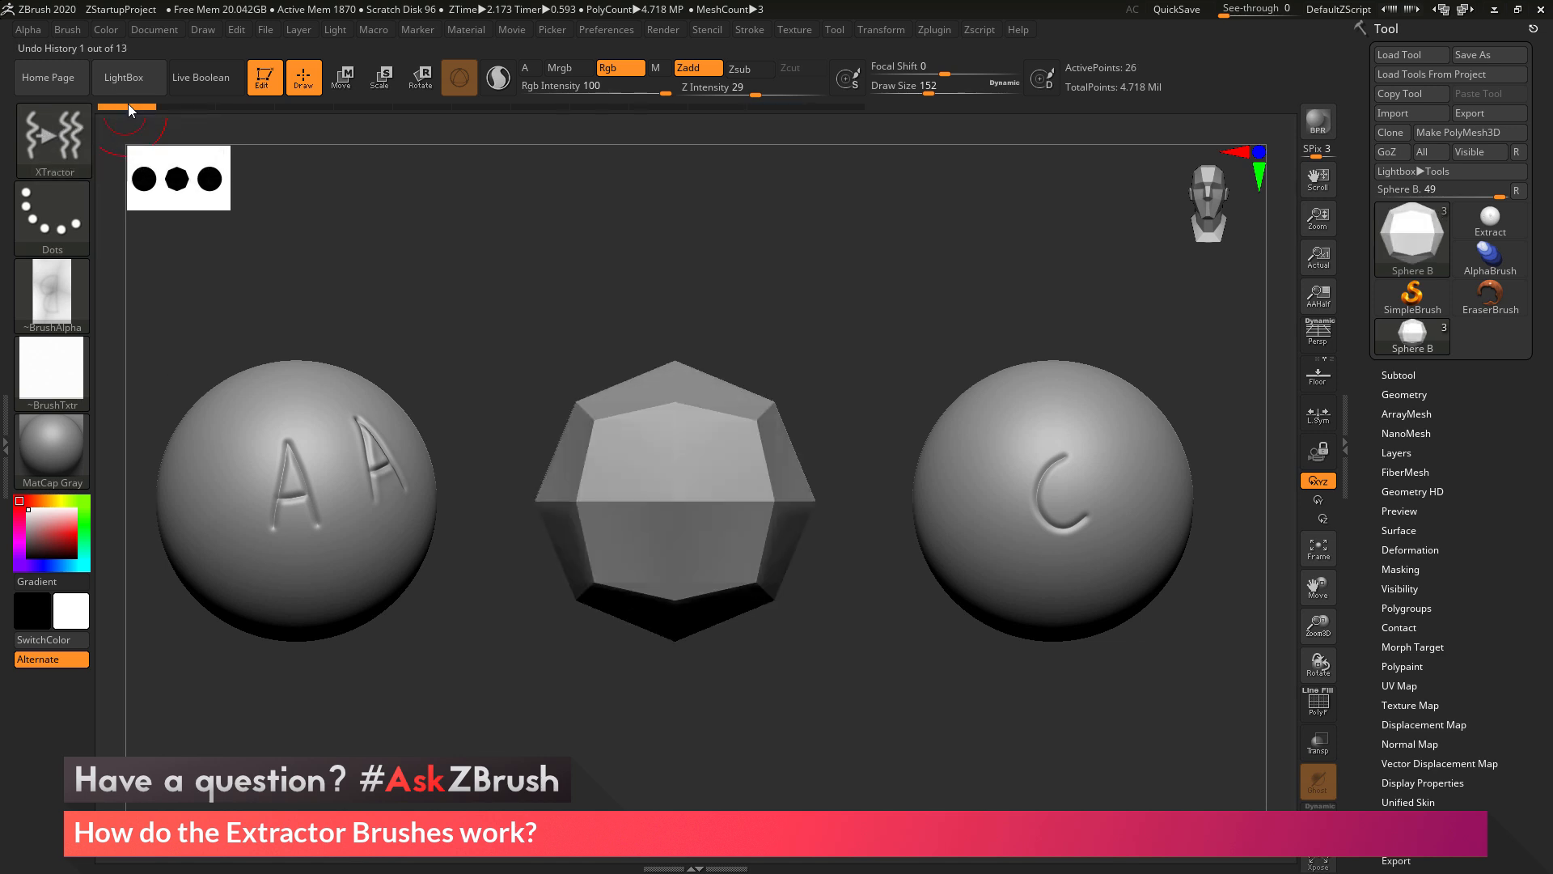
click(783, 106)
click(837, 109)
drag(884, 281, 797, 301)
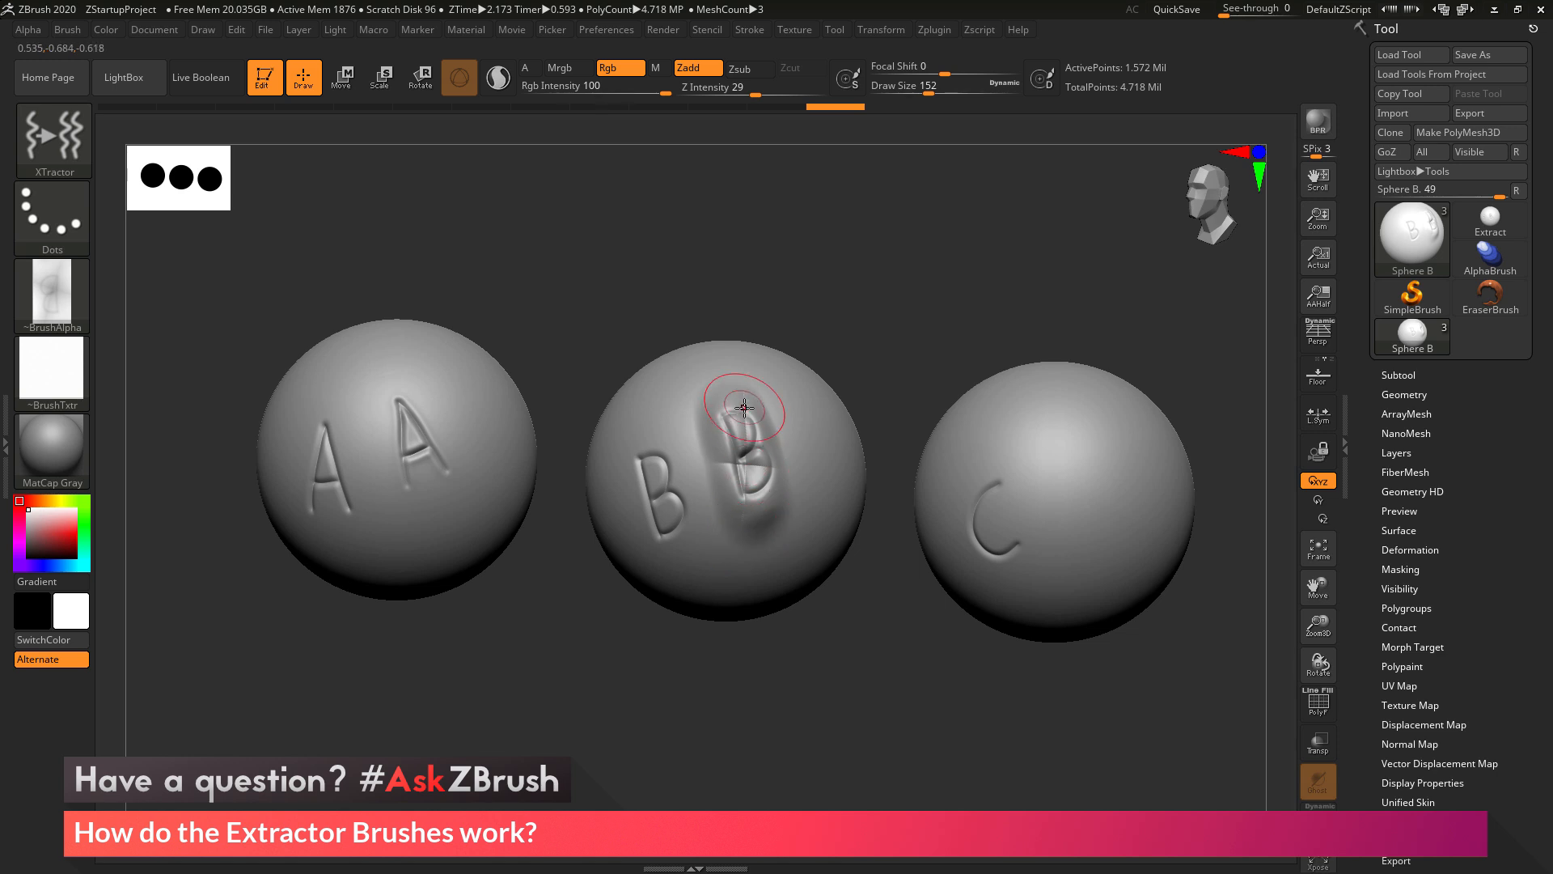
Make Sphere C active and compare its first undo history state with the latest one
drag(1102, 327, 1098, 444)
alt+click(1099, 444)
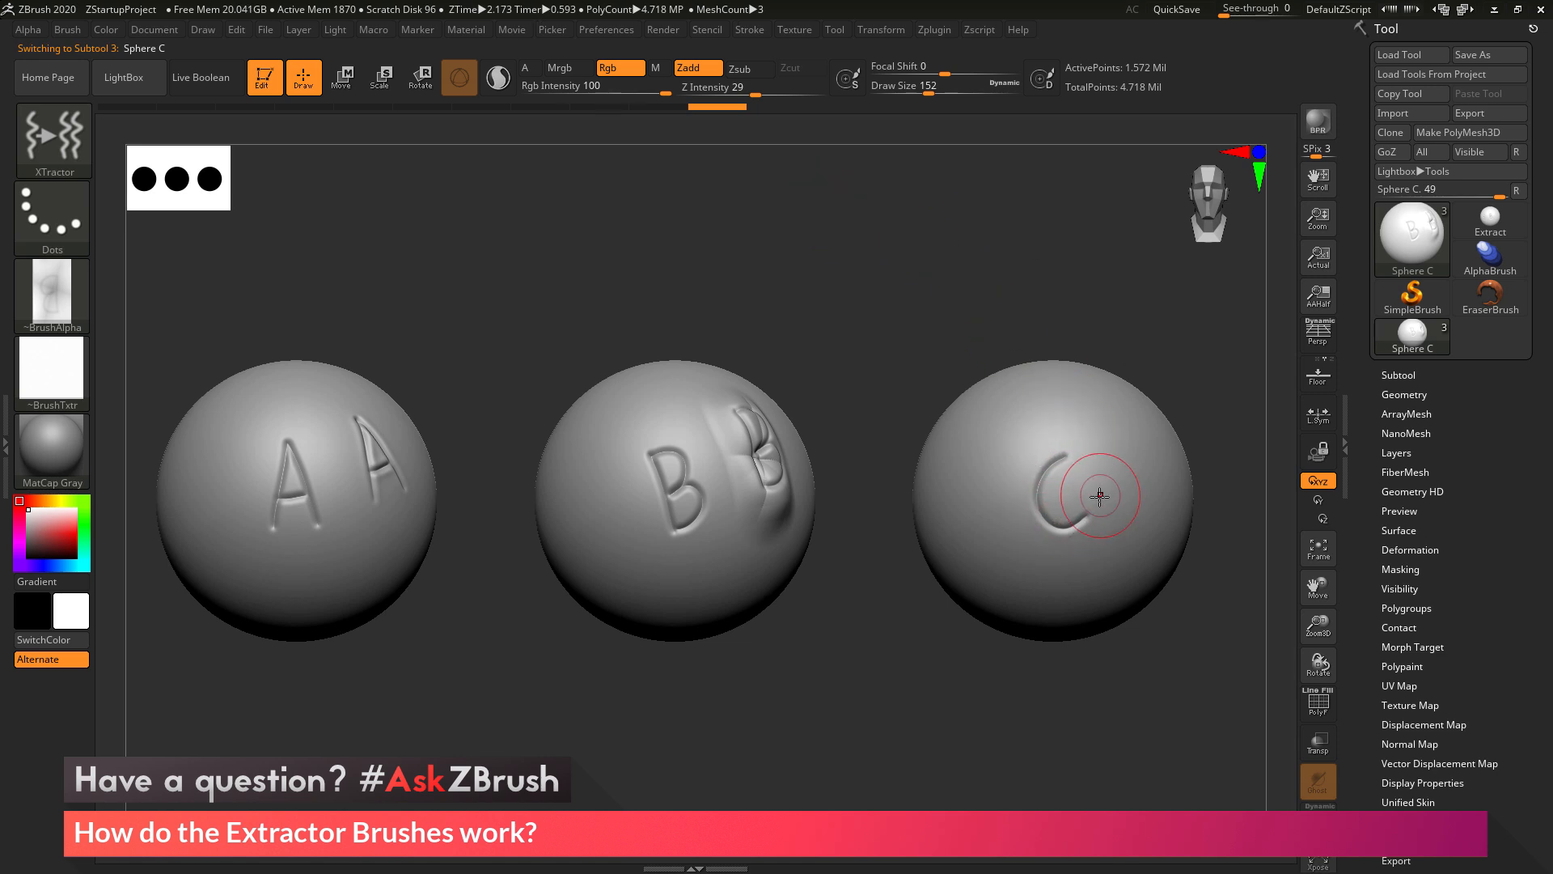
mouse_move(723, 105)
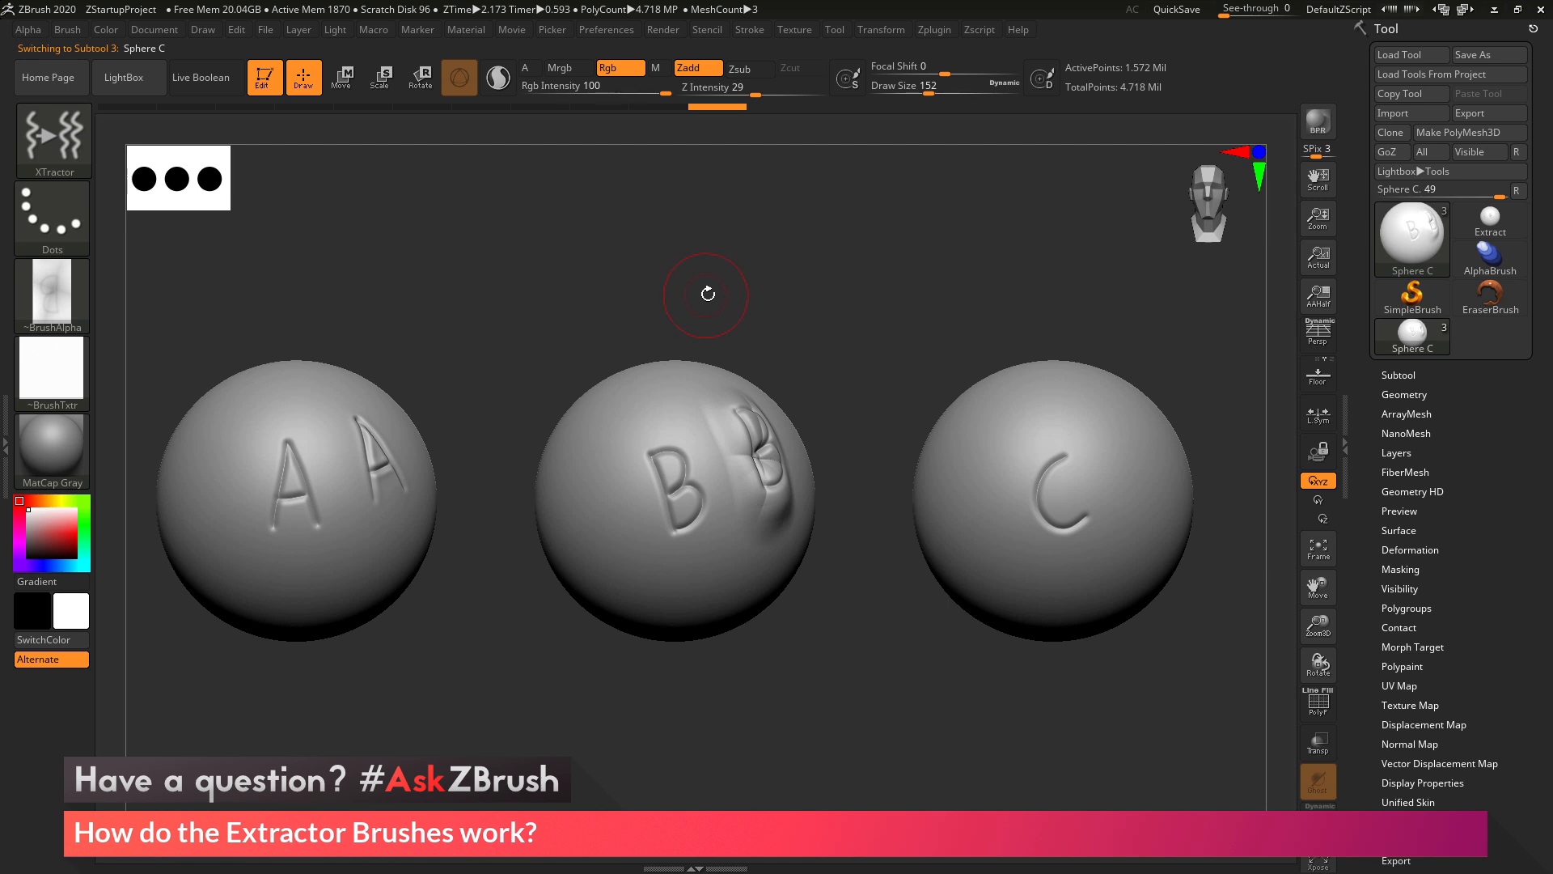
click(127, 106)
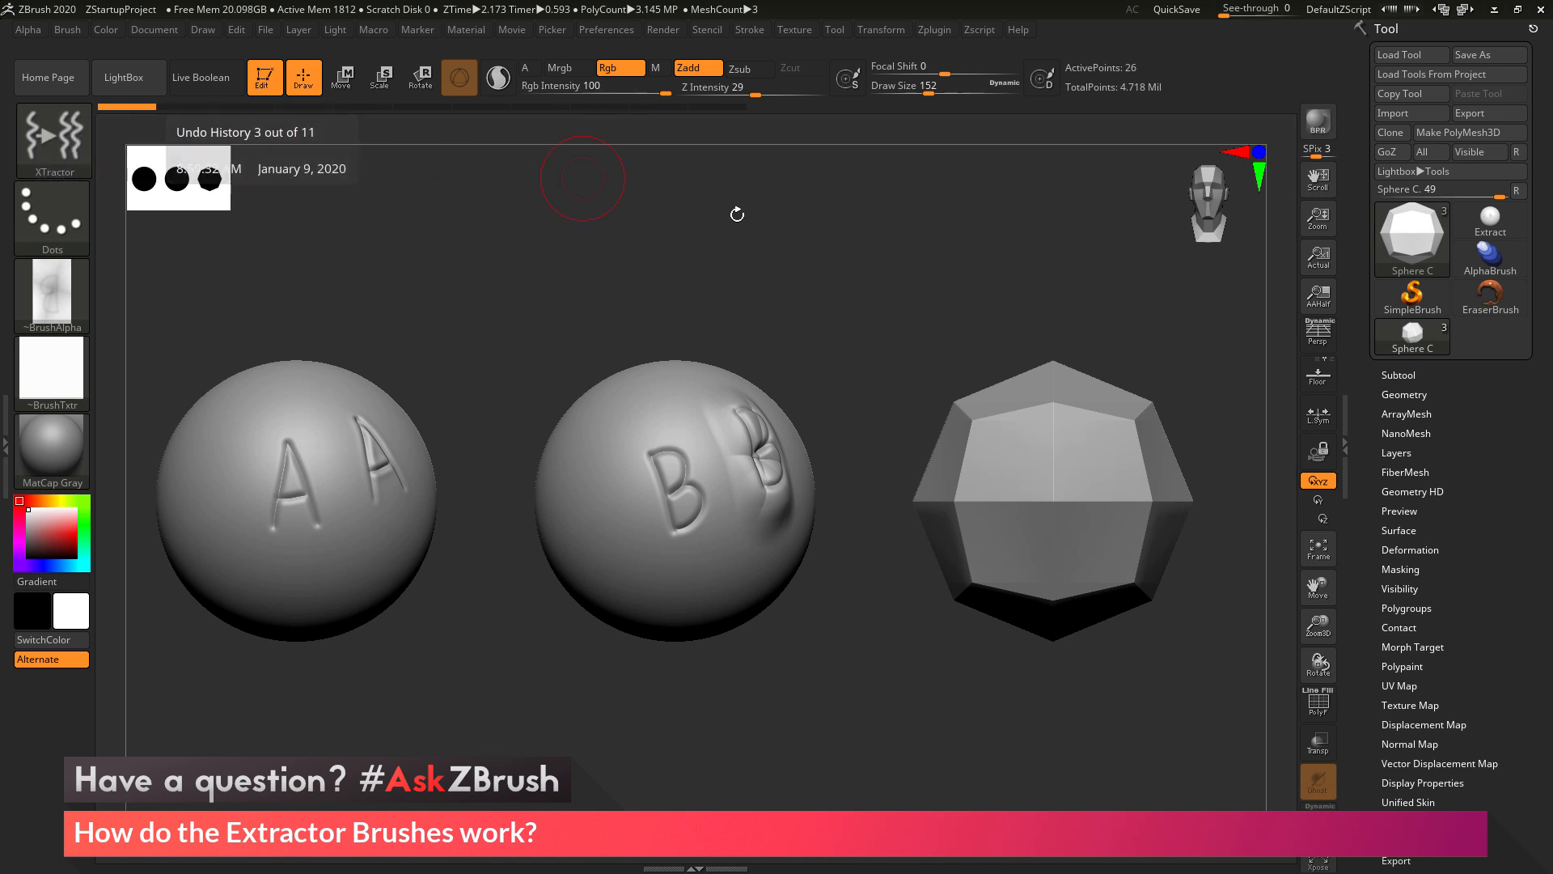
click(717, 106)
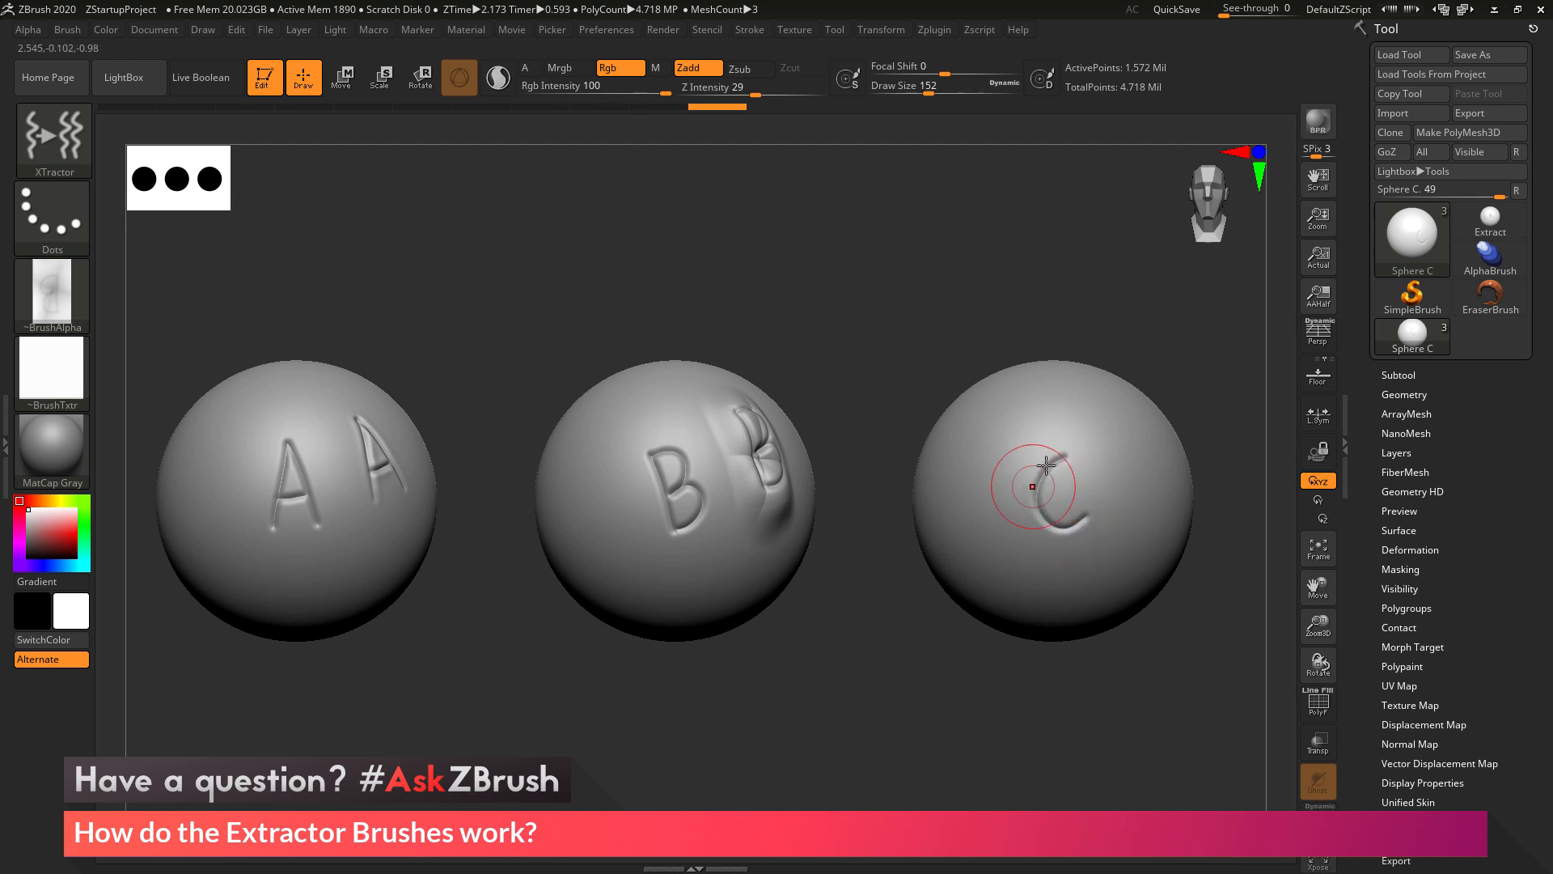
click(138, 106)
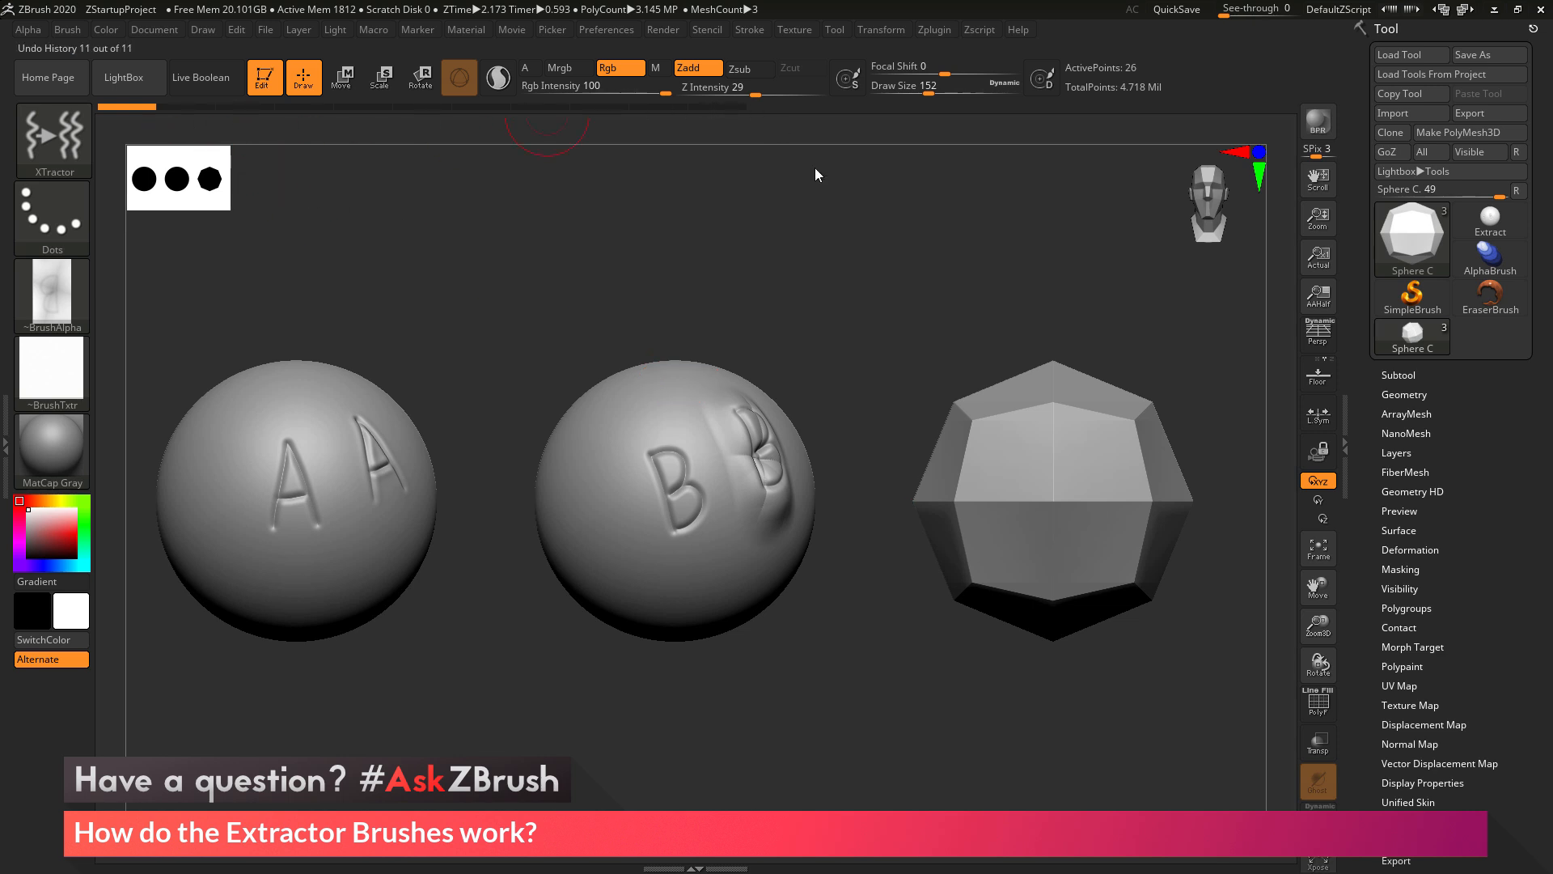
click(716, 105)
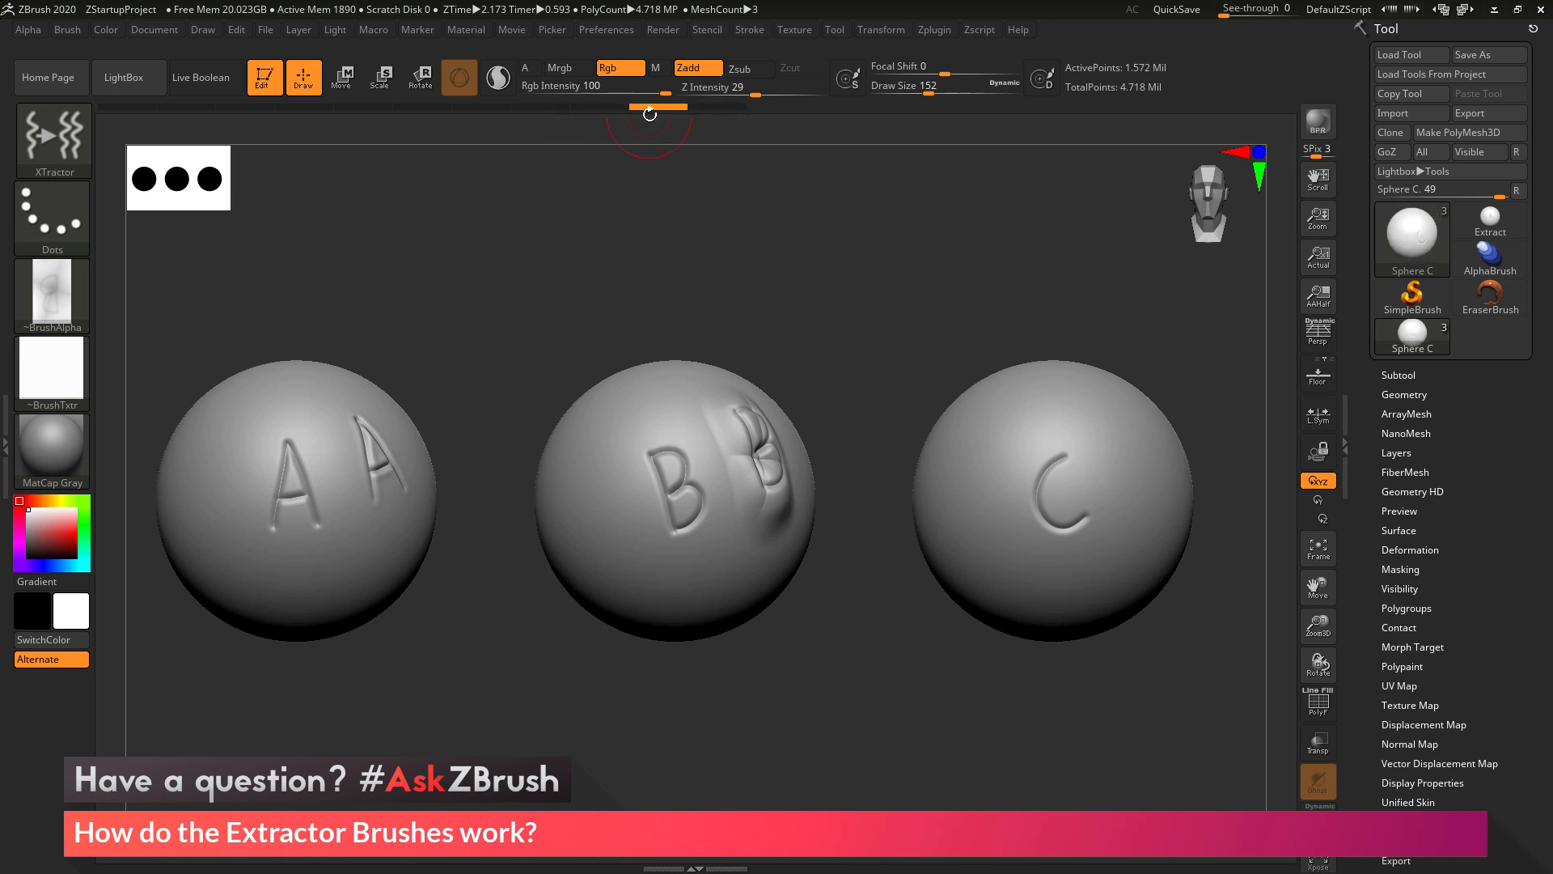
Mark Sphere C's smooth state before the letter, undo history 9, as the reference and return to the latest state
click(602, 107)
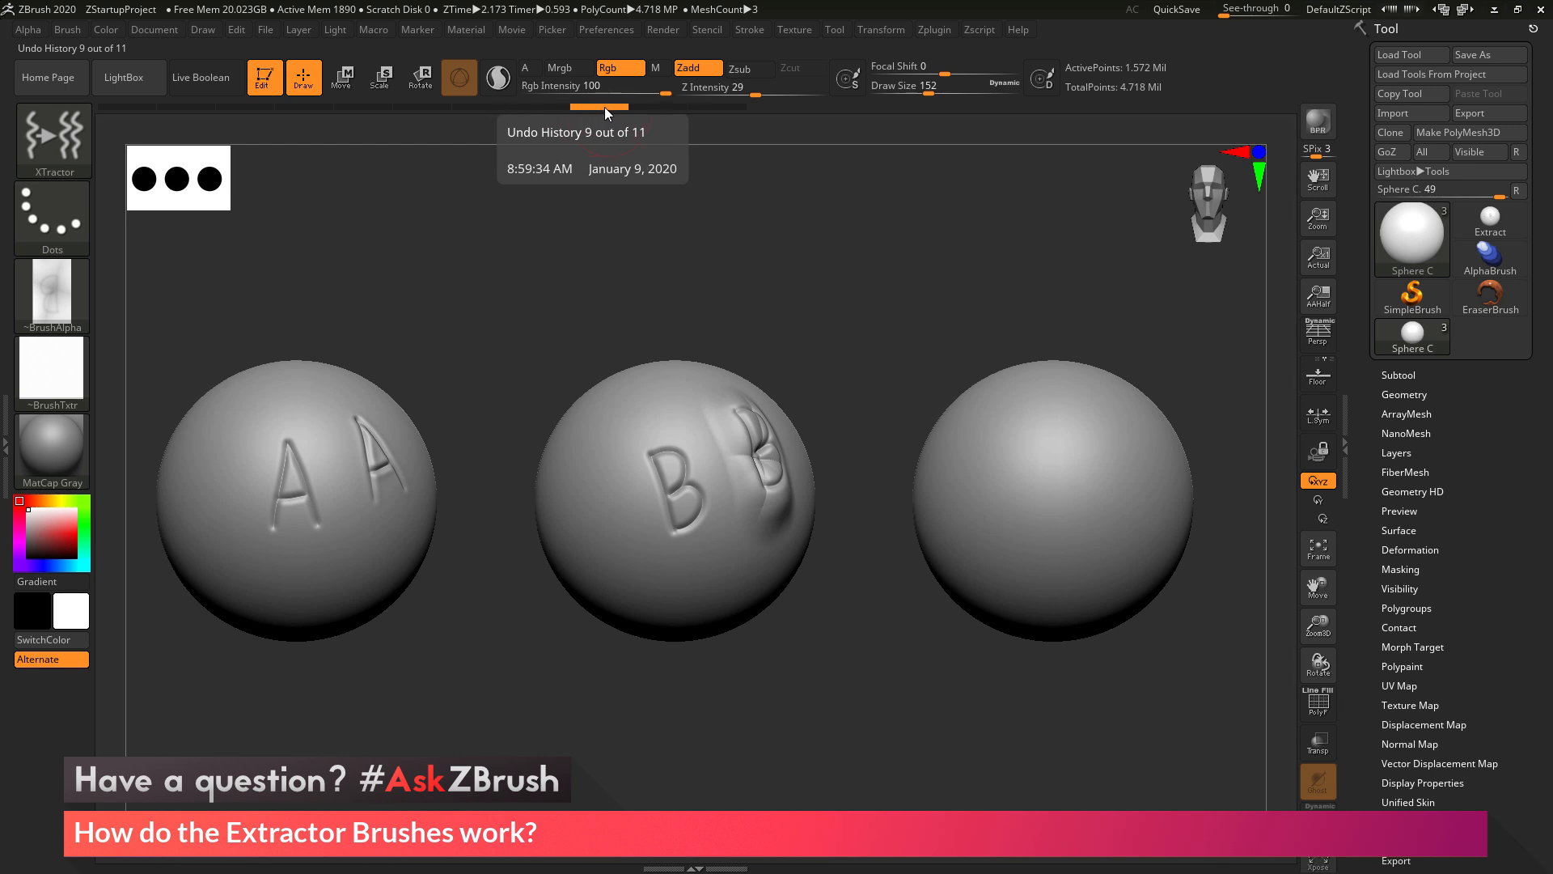
key(ctrl)
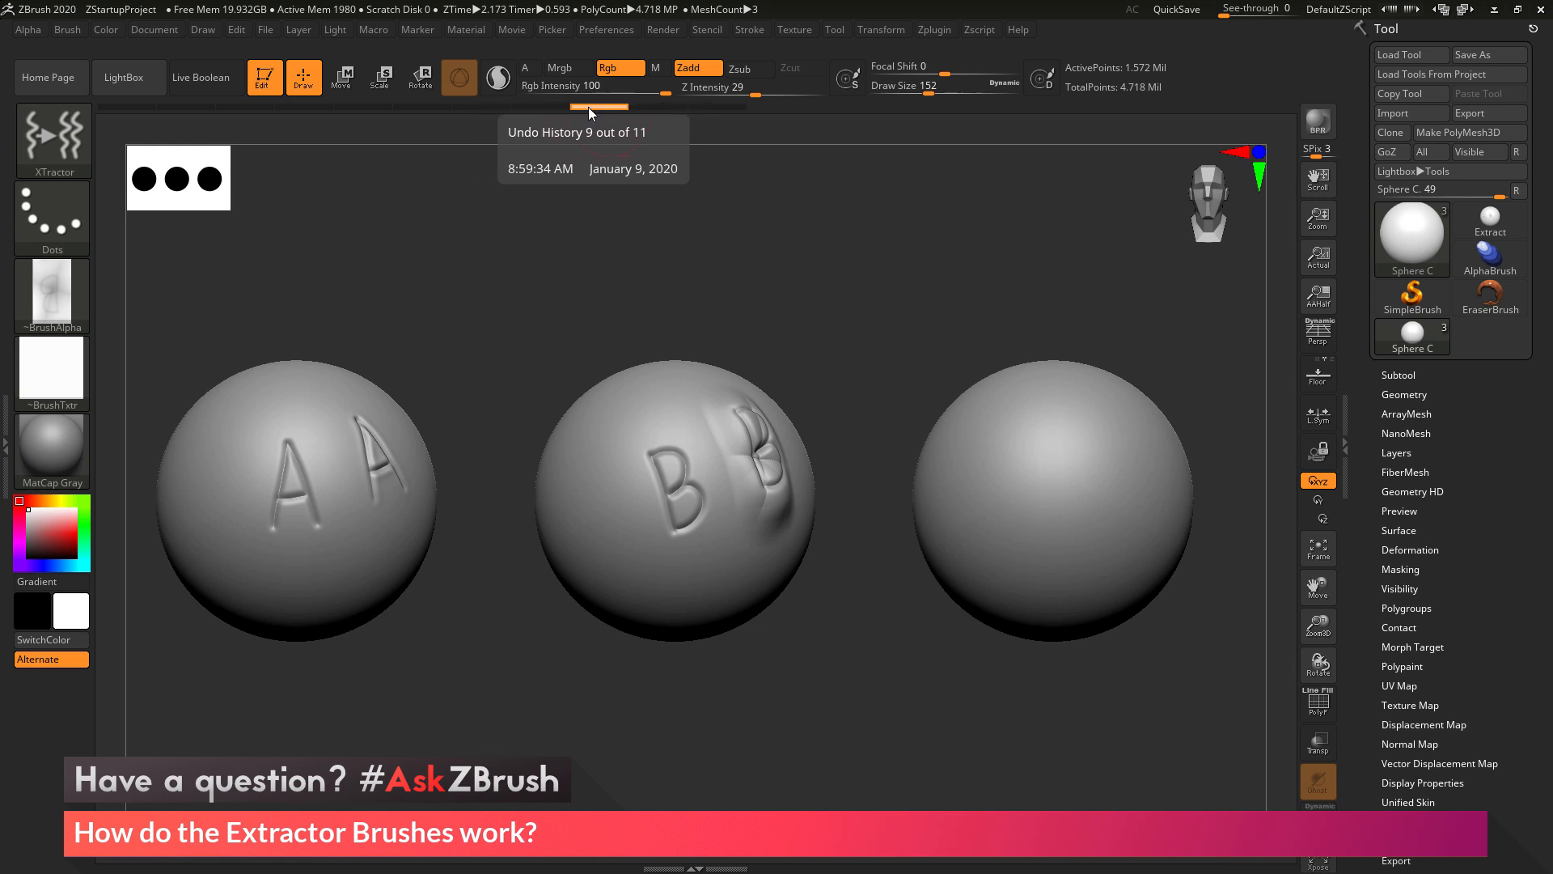
click(604, 105)
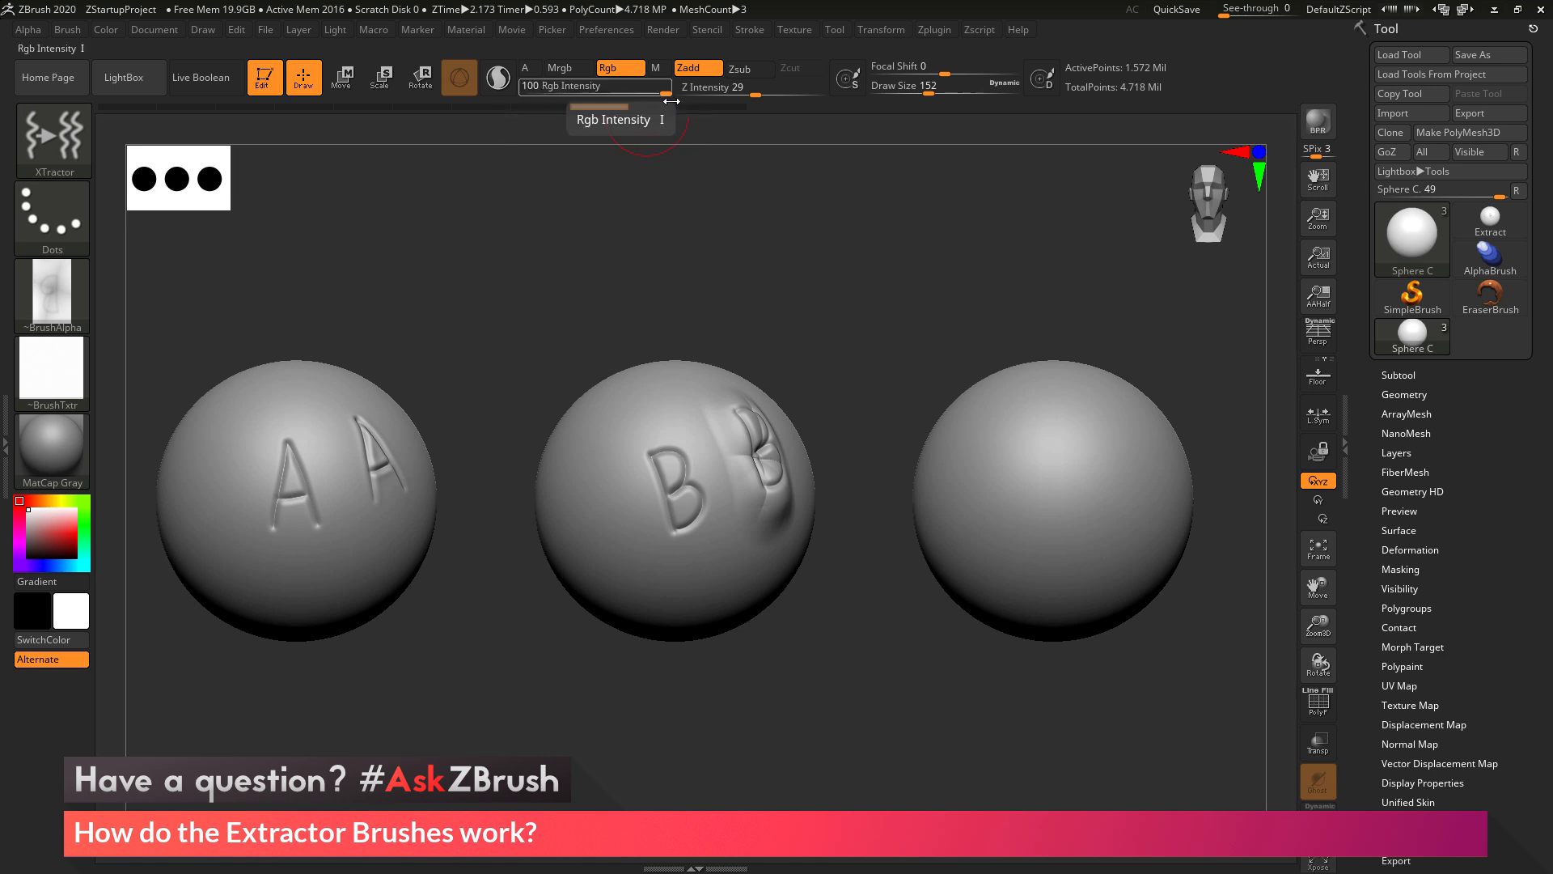
click(720, 106)
Extract the letter C from the third sphere with the XTractor brush
alt+drag(1133, 322, 965, 295)
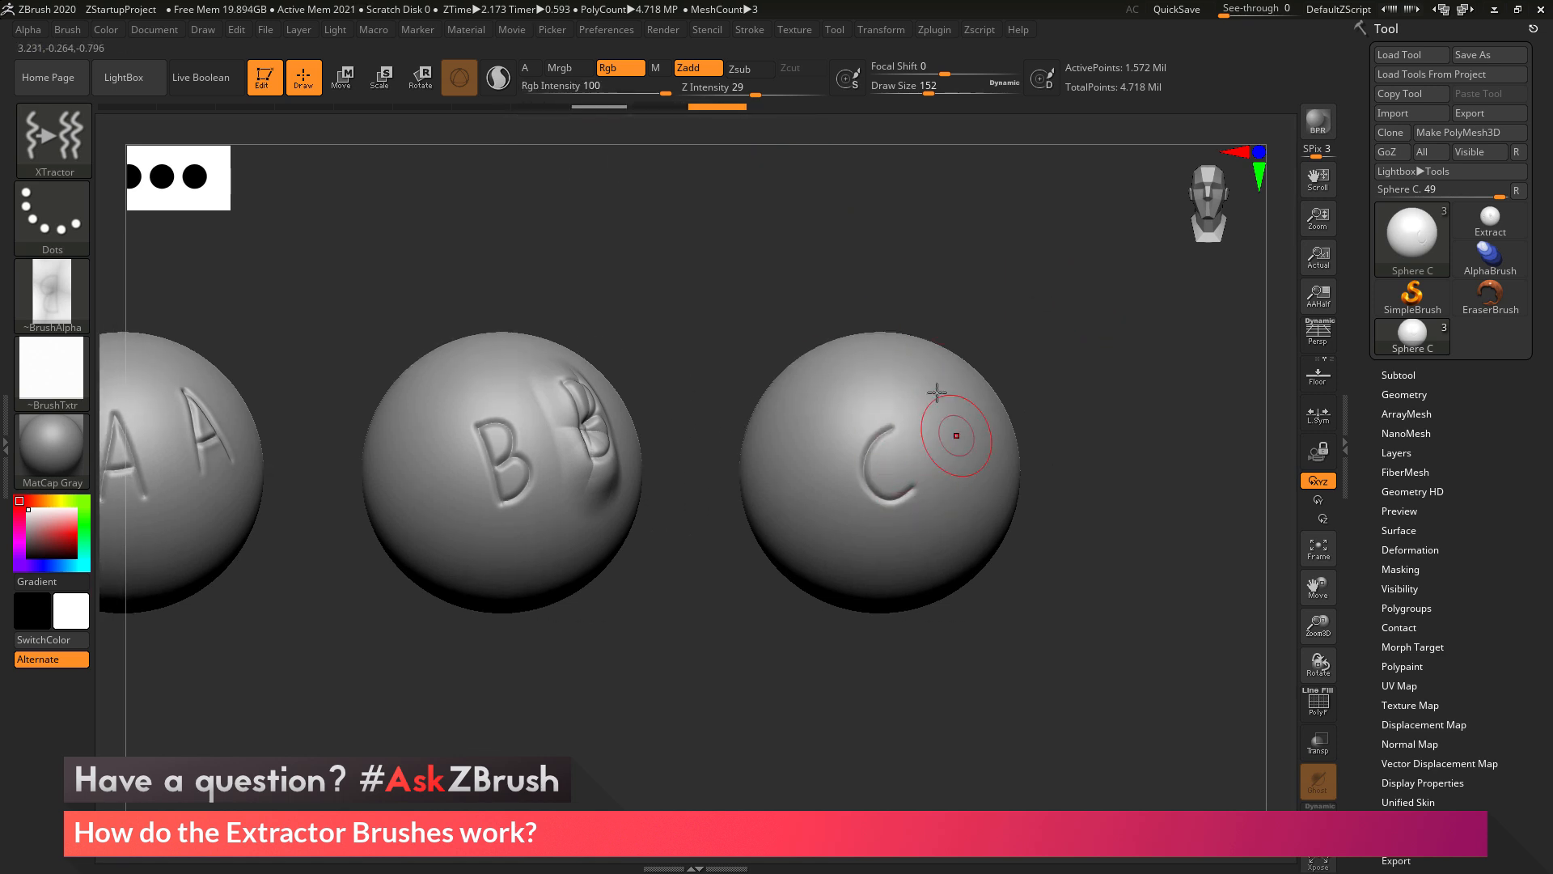
click(35, 24)
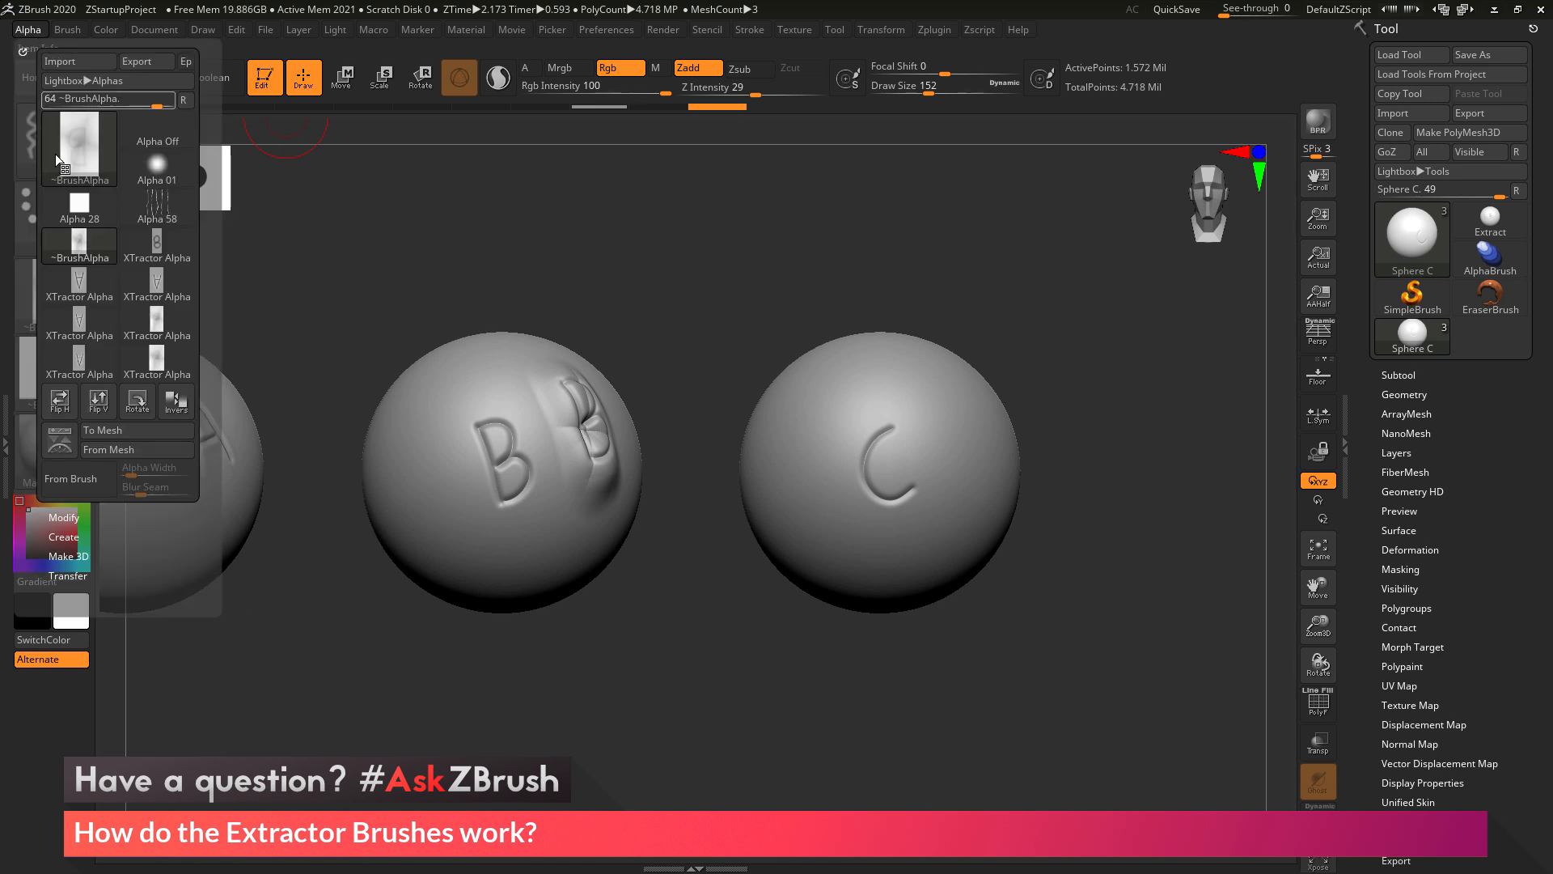
click(95, 485)
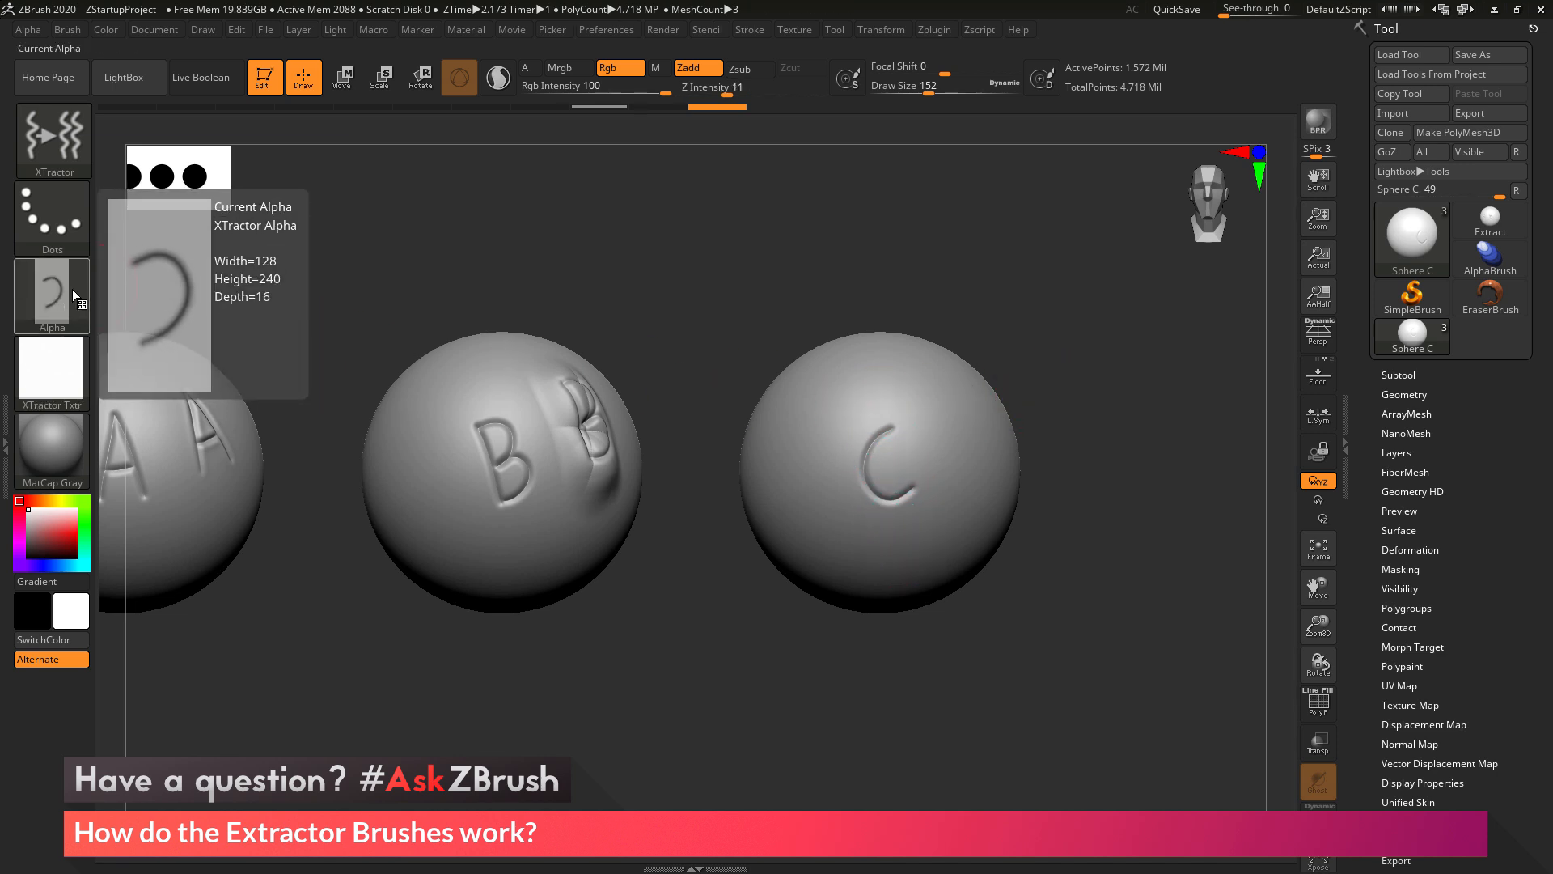
Sculpt two copies of the extracted letter C beside the original on the third sphere
click(607, 108)
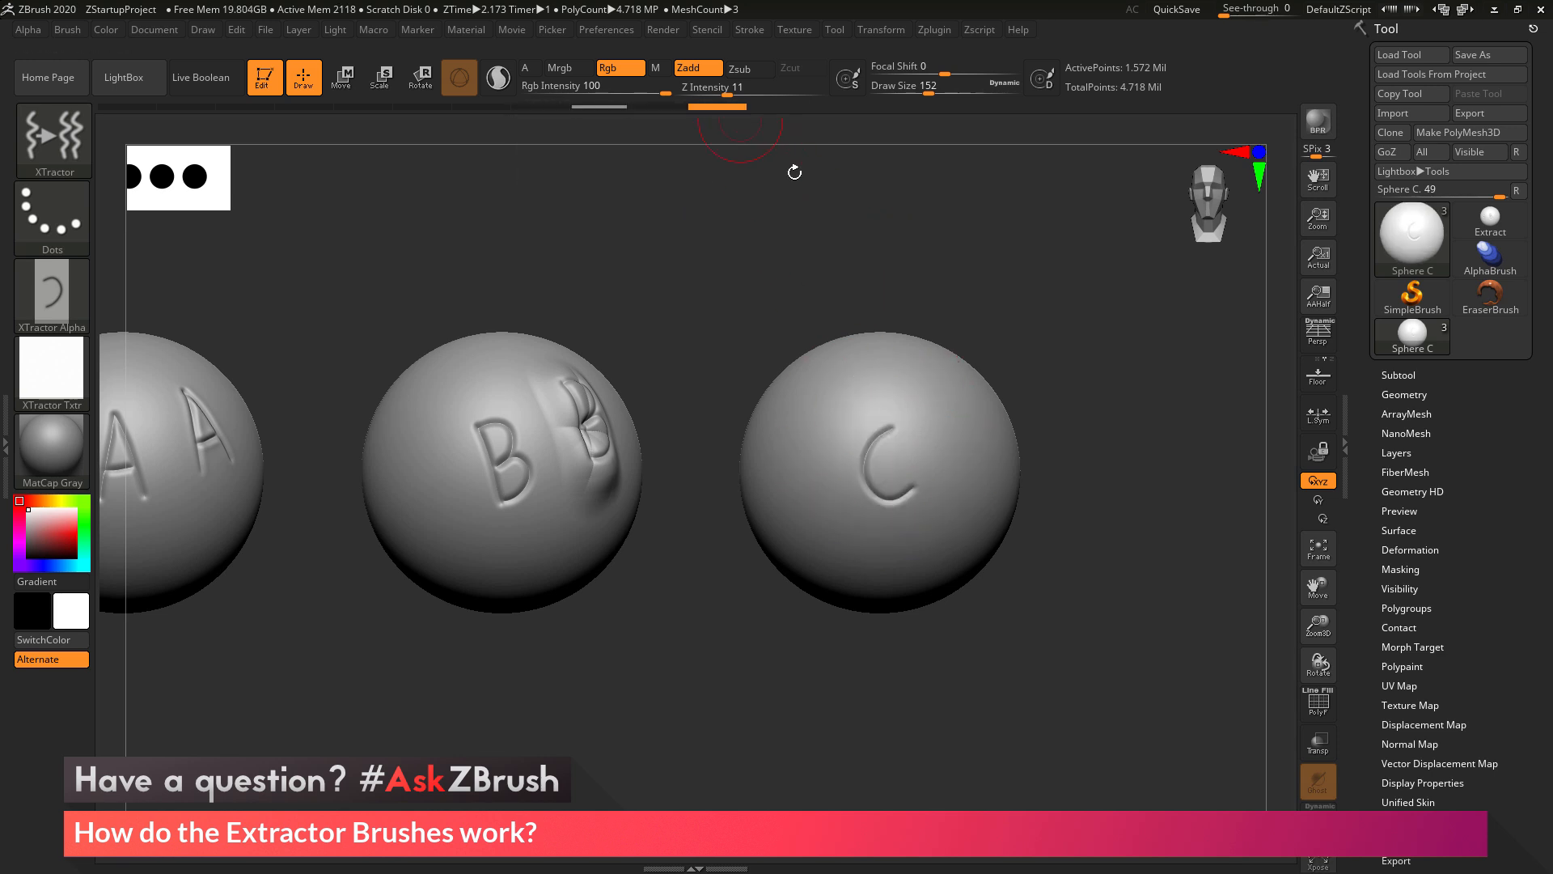
alt+drag(1085, 339, 904, 388)
drag(812, 426, 828, 477)
drag(1001, 380, 884, 430)
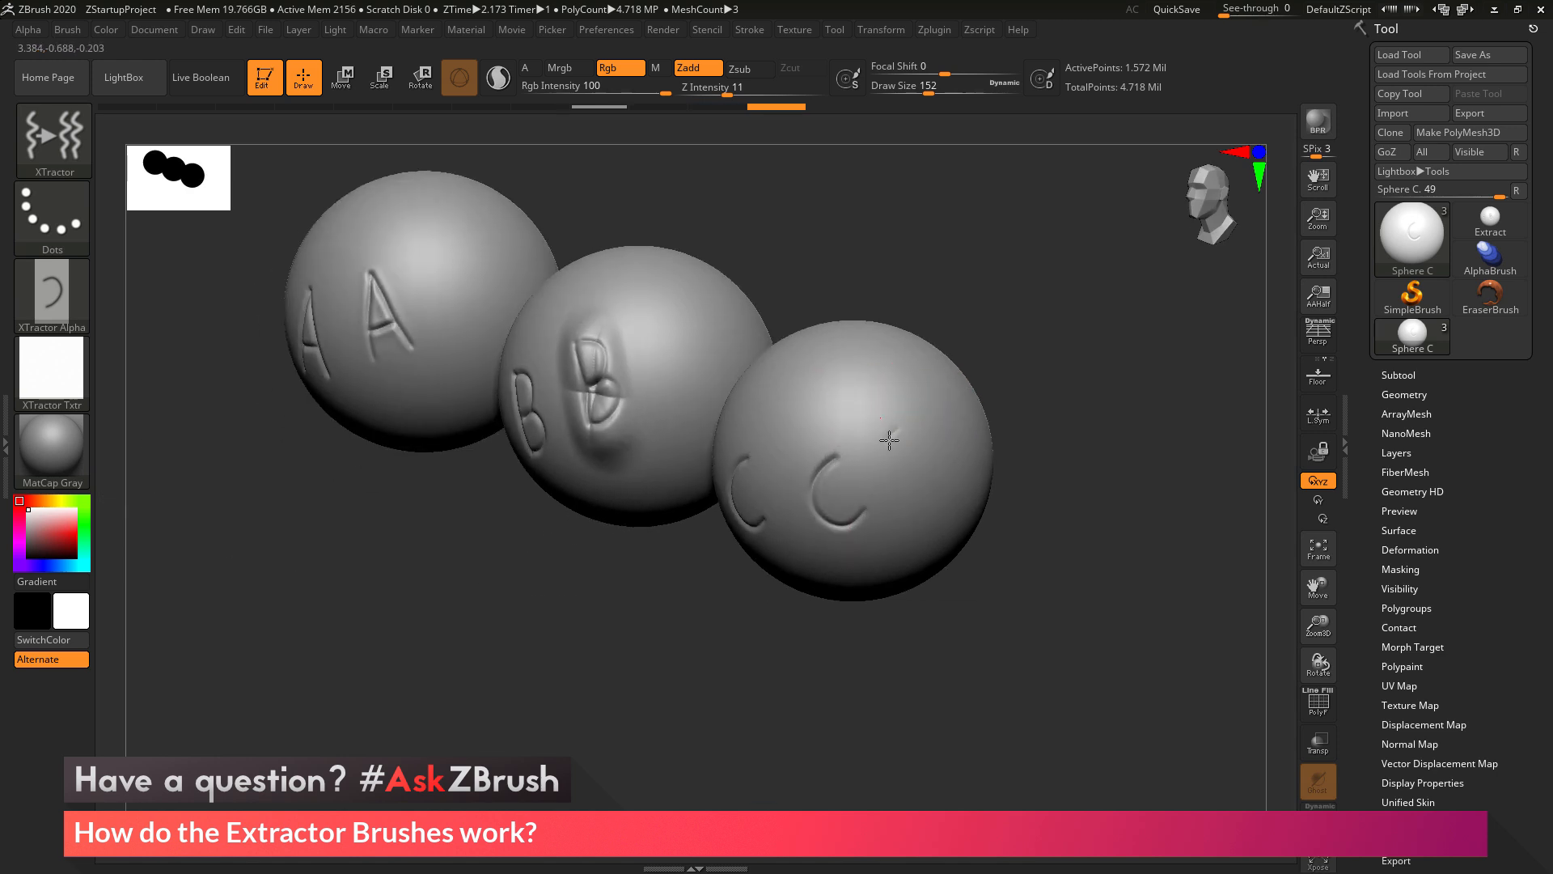
drag(916, 495, 928, 488)
Make Sphere A active and examine the extracted alphas stored in the alpha library
drag(1080, 407, 1178, 368)
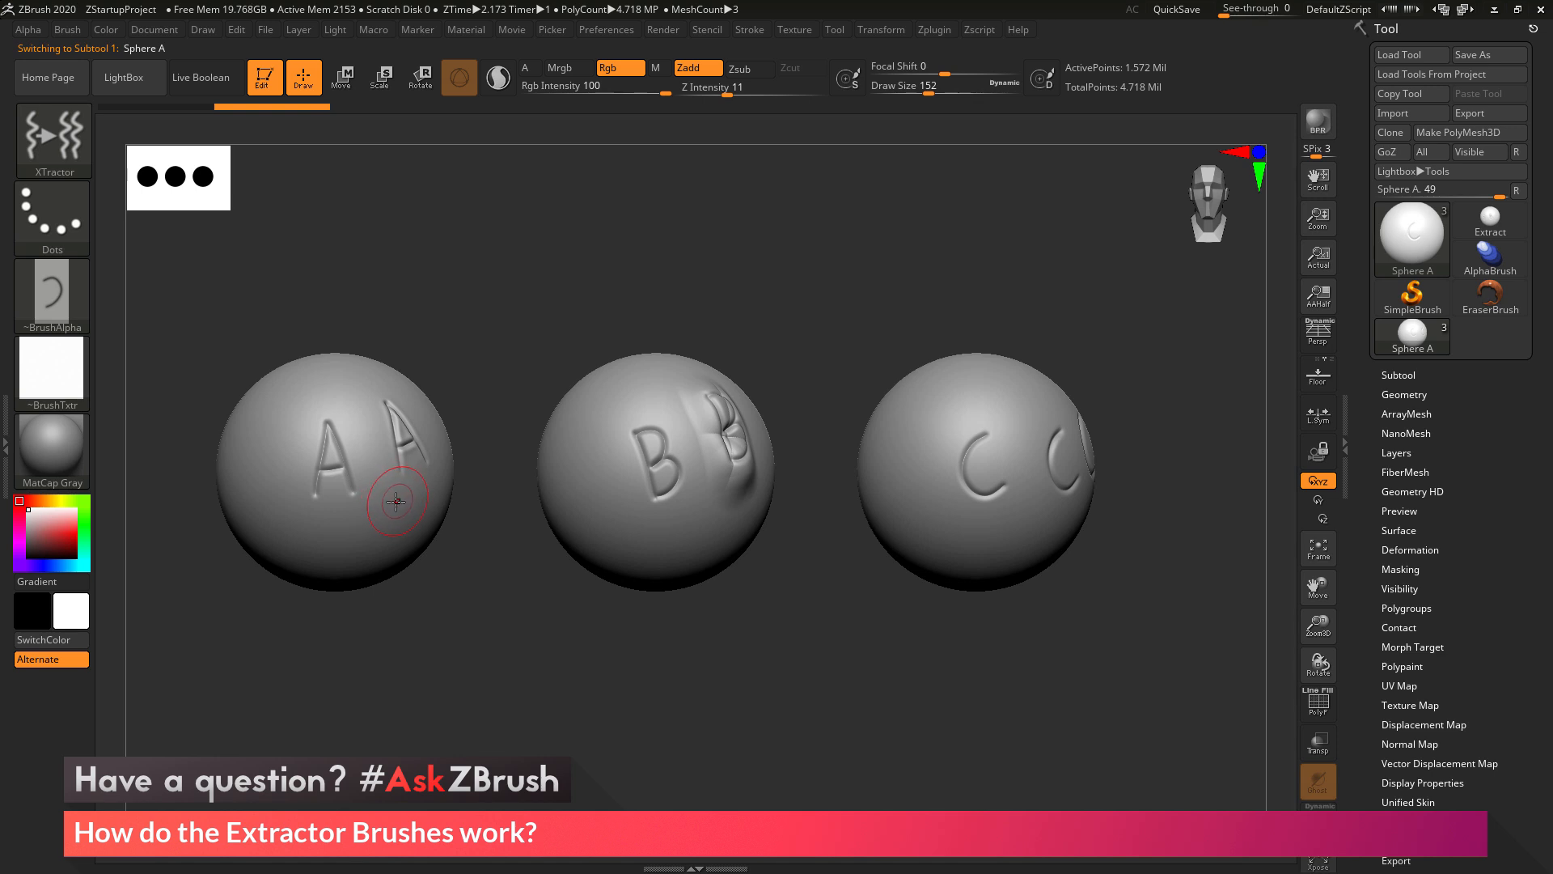
click(29, 30)
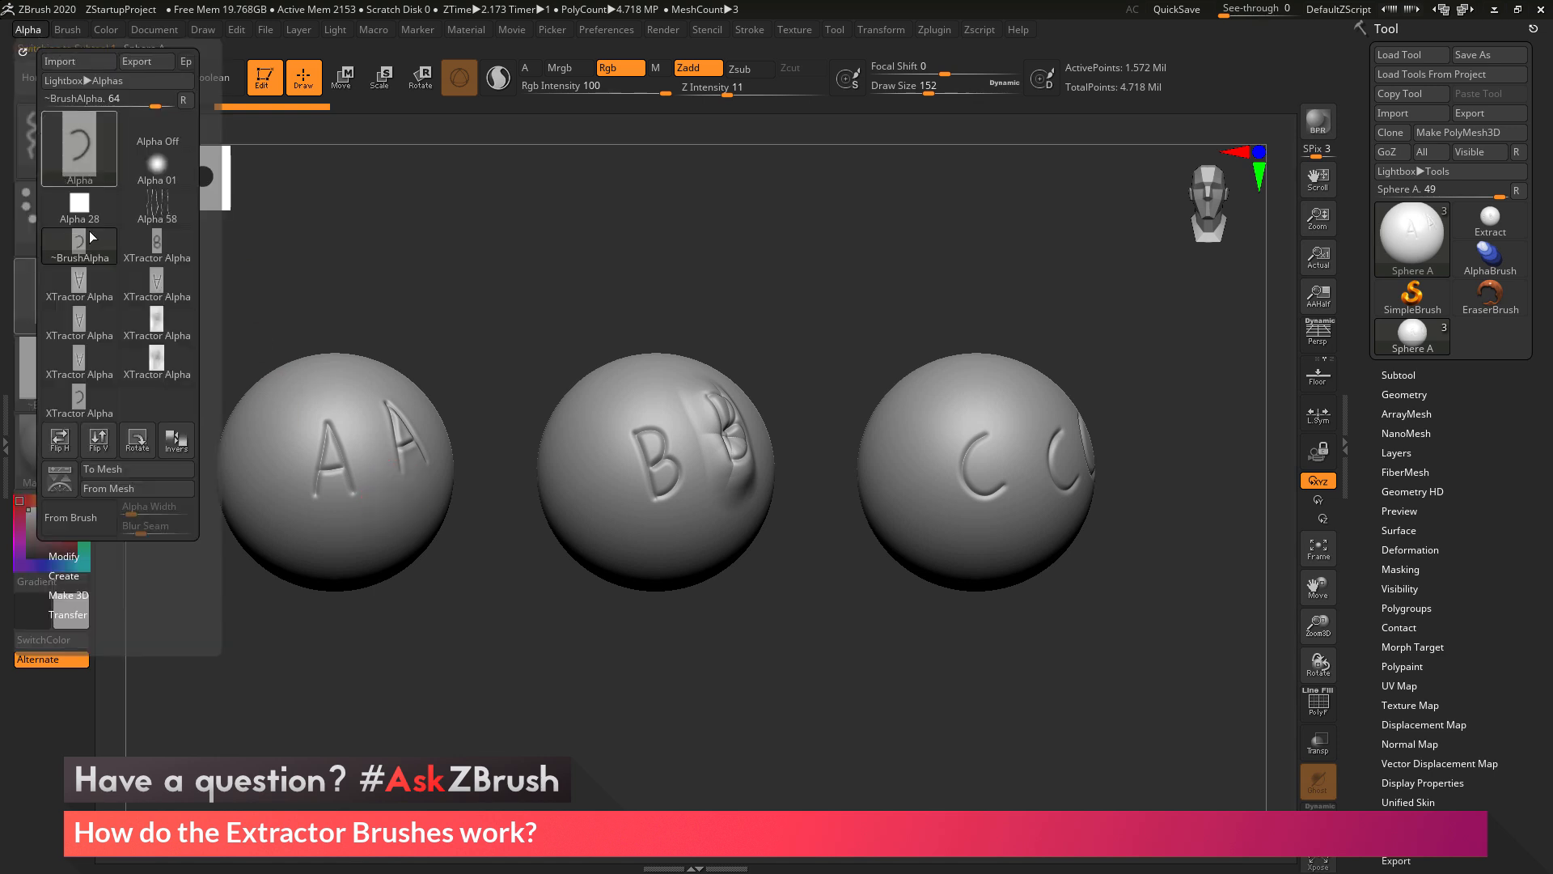
click(98, 518)
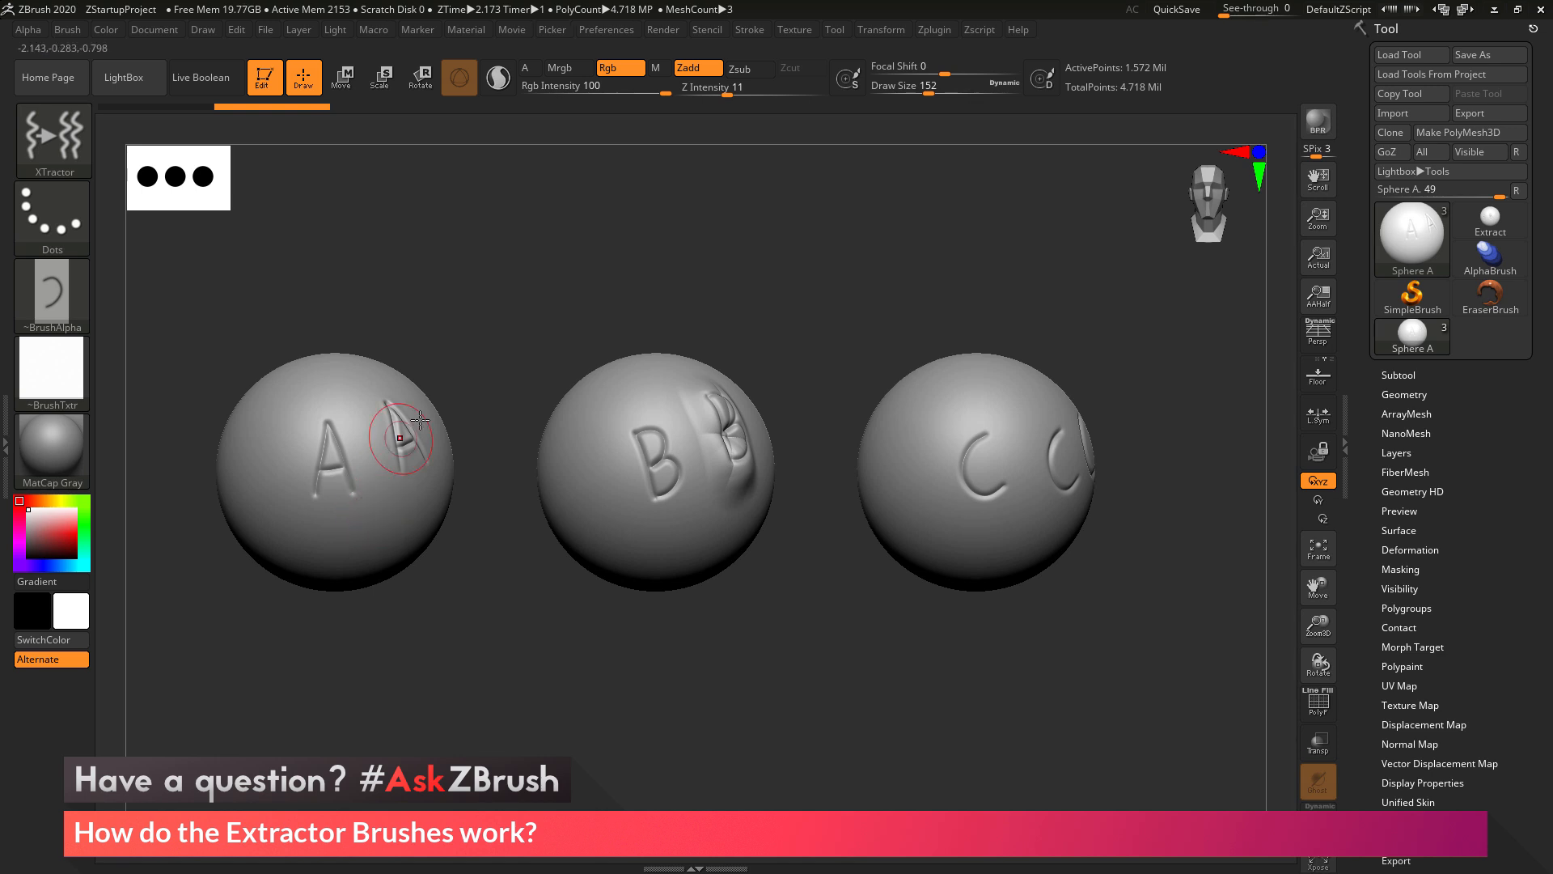
Switch from Sphere B to Sphere C and compare its undo history state 9 with the latest state
alt+click(665, 455)
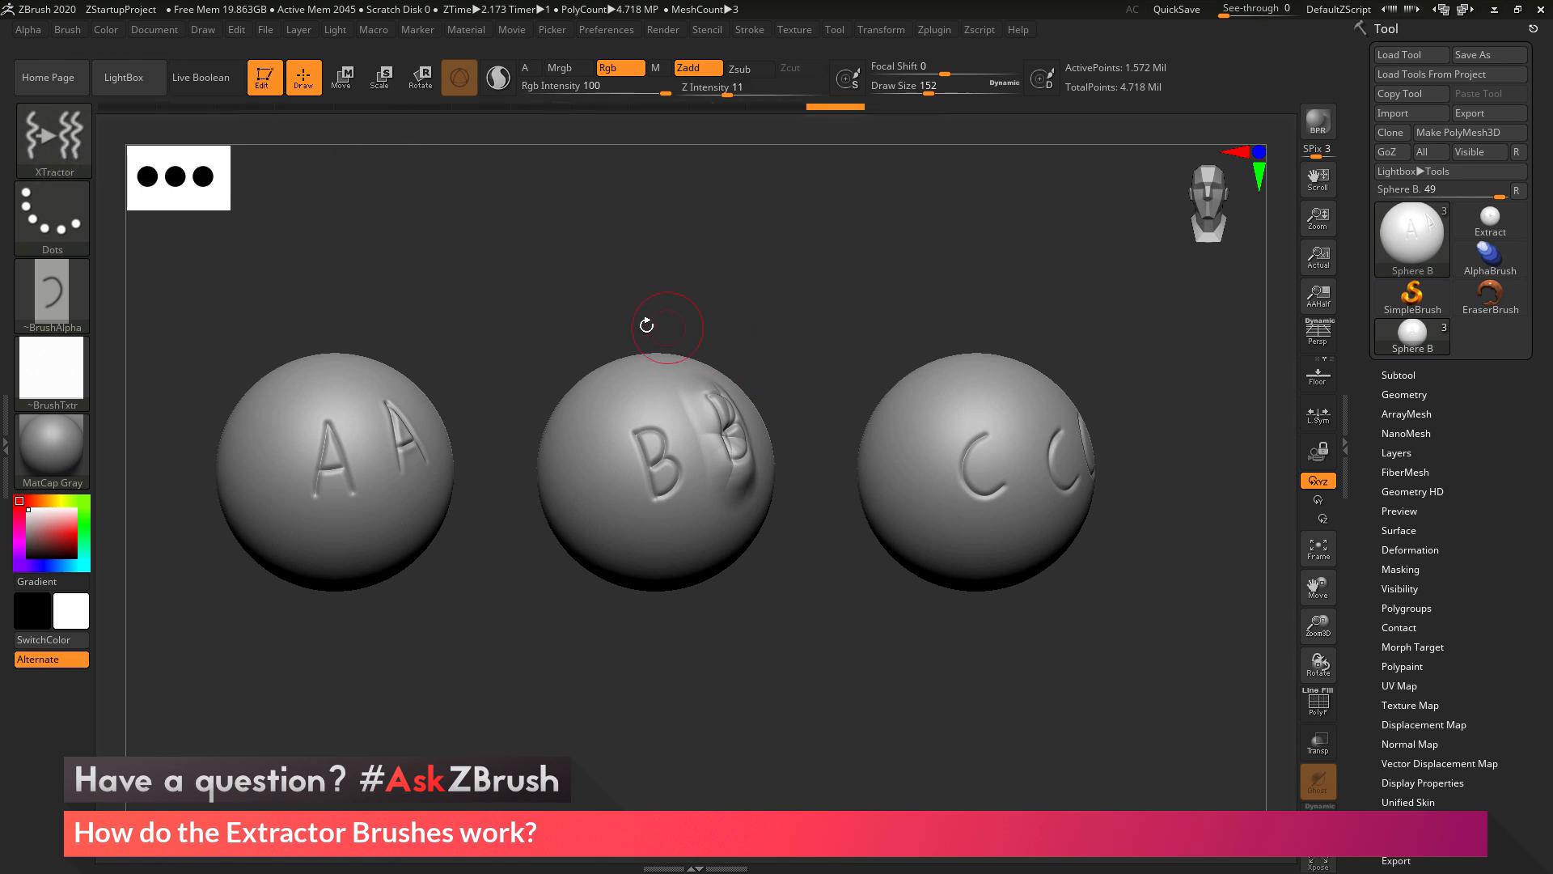
alt+click(989, 386)
click(603, 106)
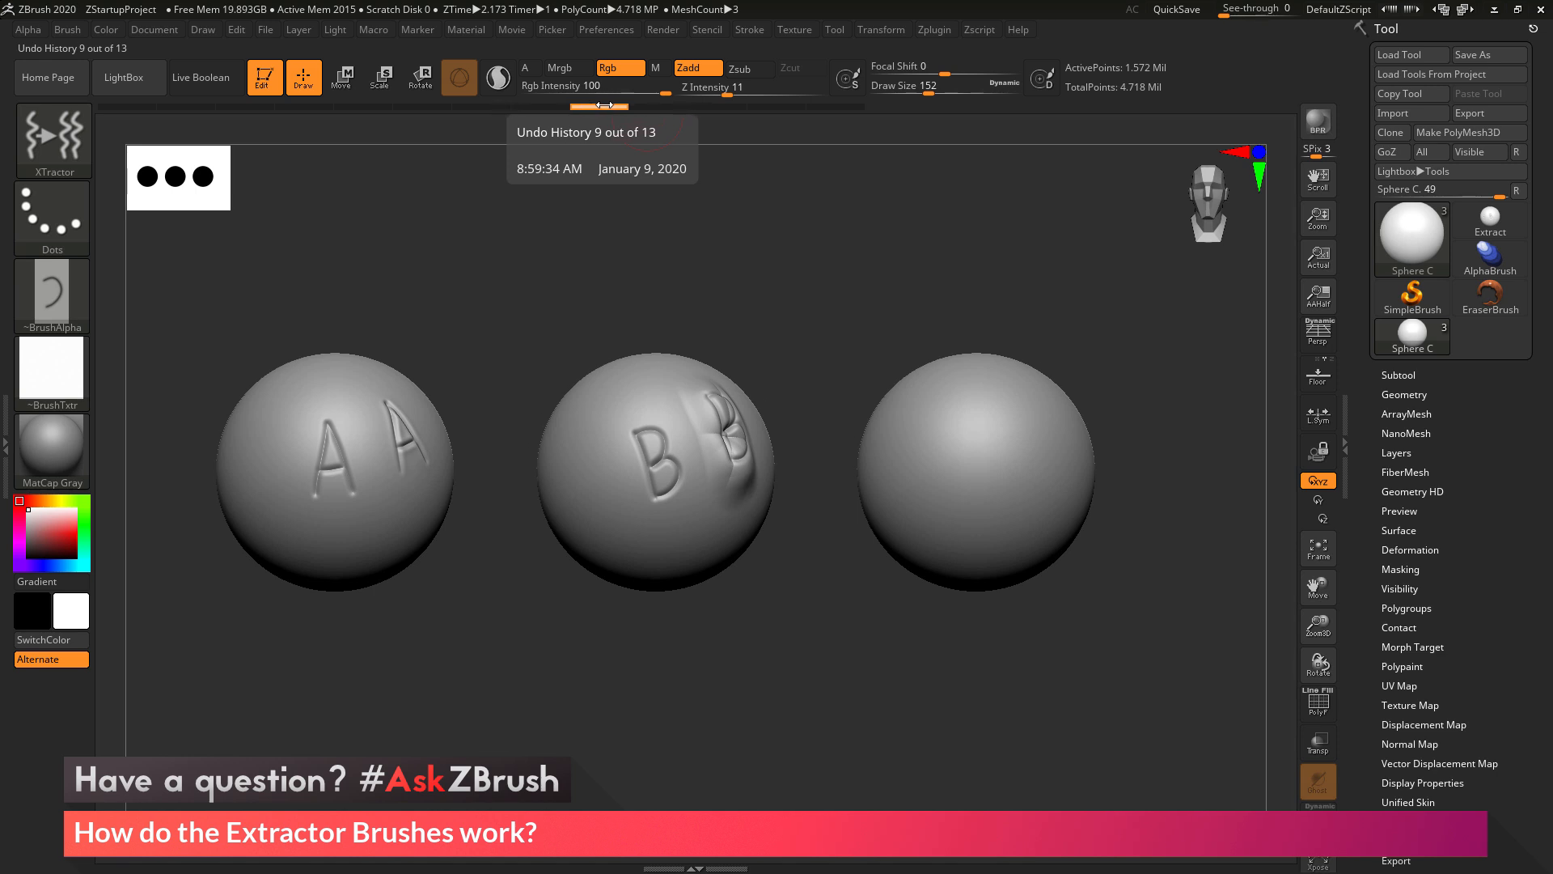
key(ctrl)
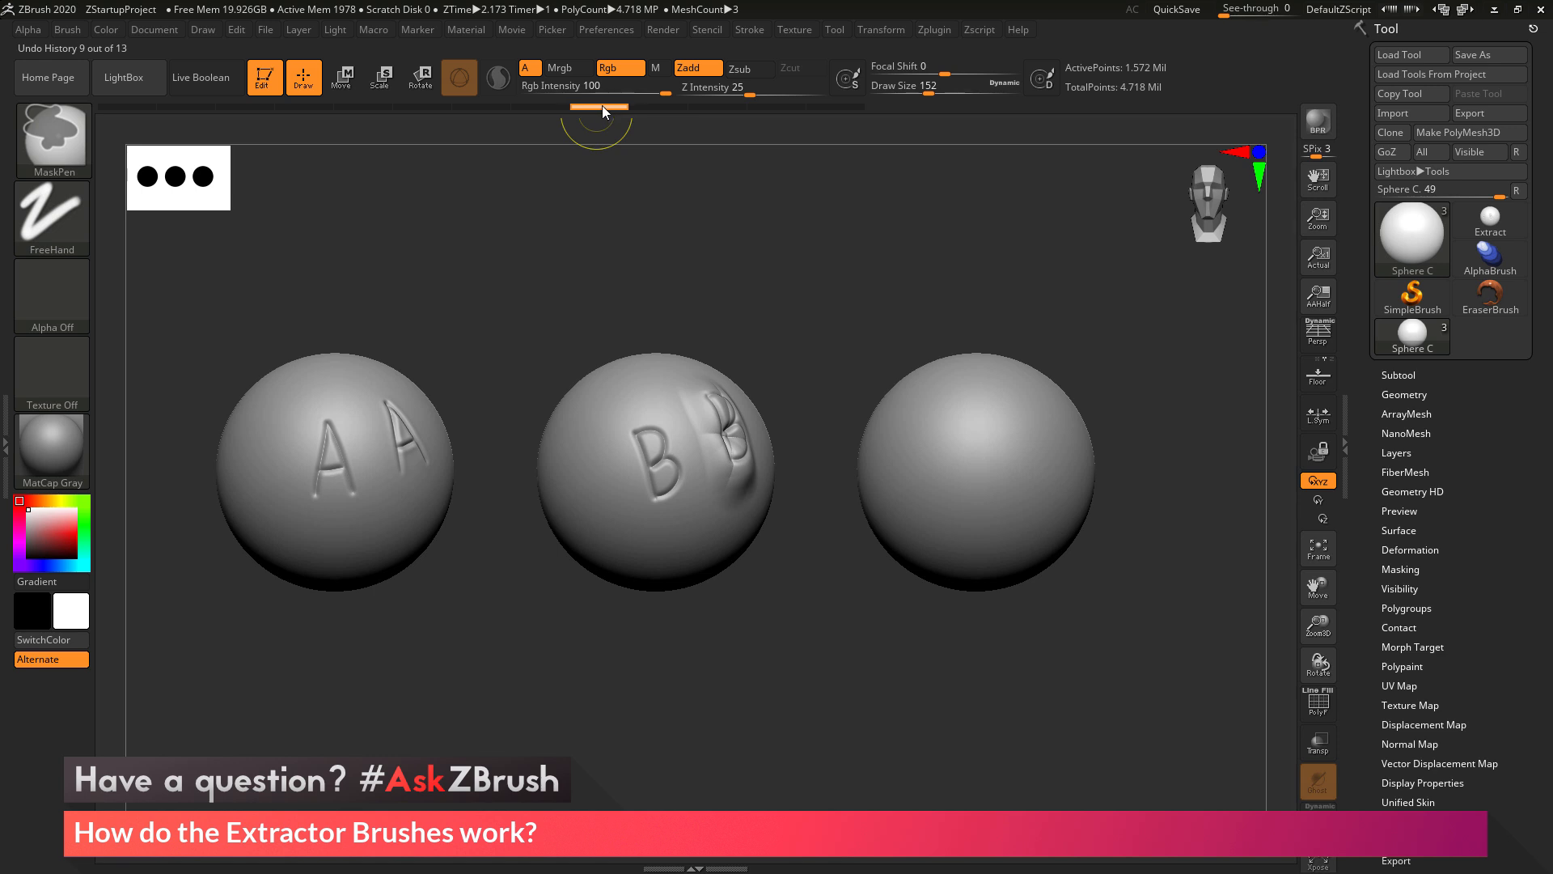
click(828, 106)
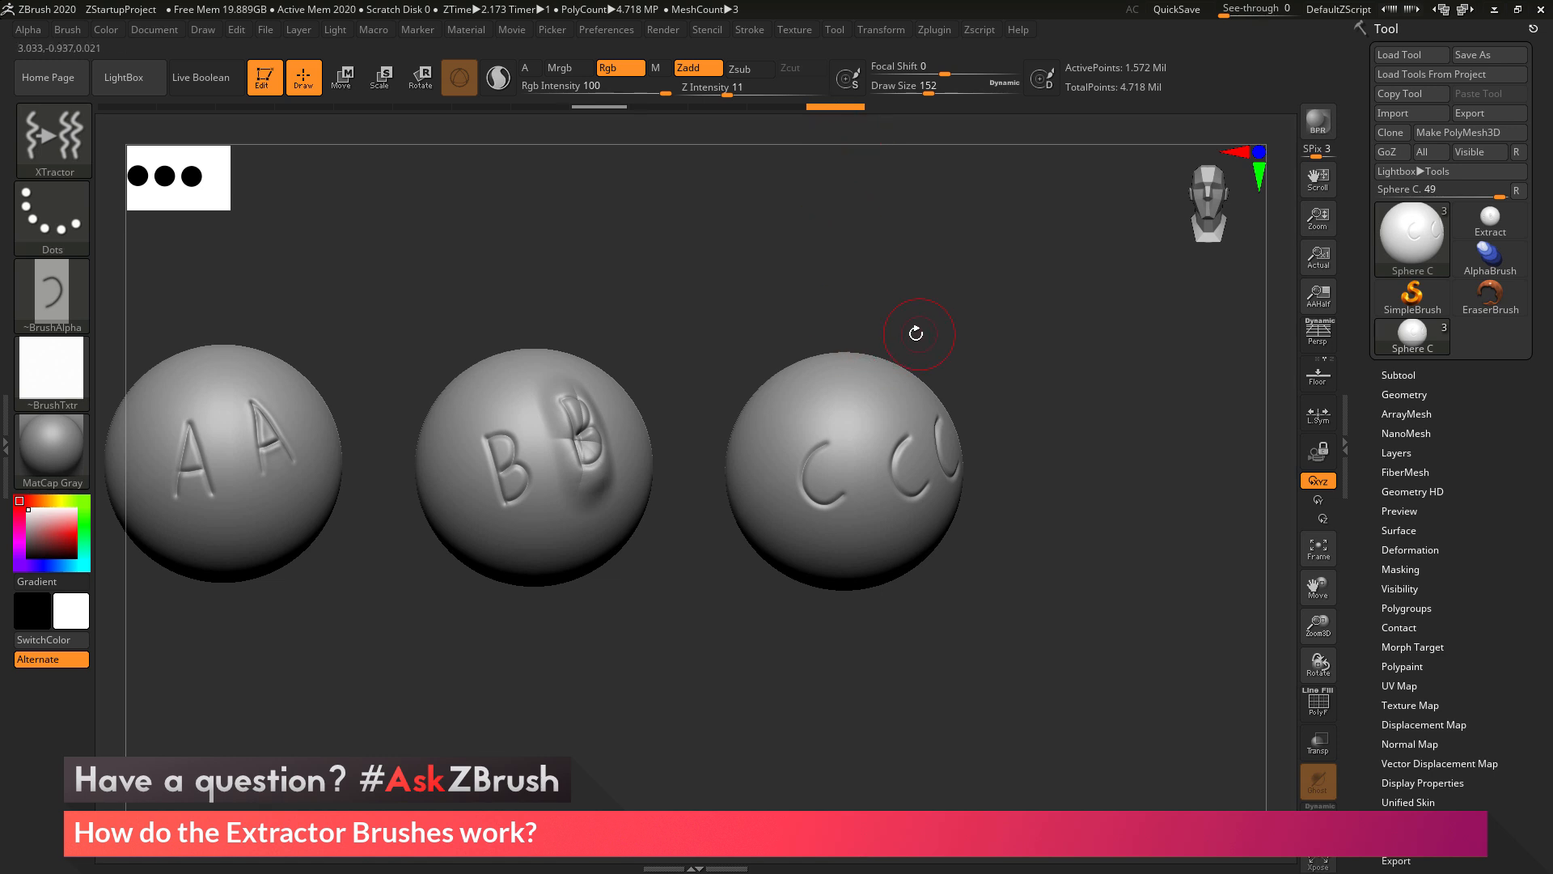
Extract the original letter C from the third sphere again with the XTractor brush
click(35, 25)
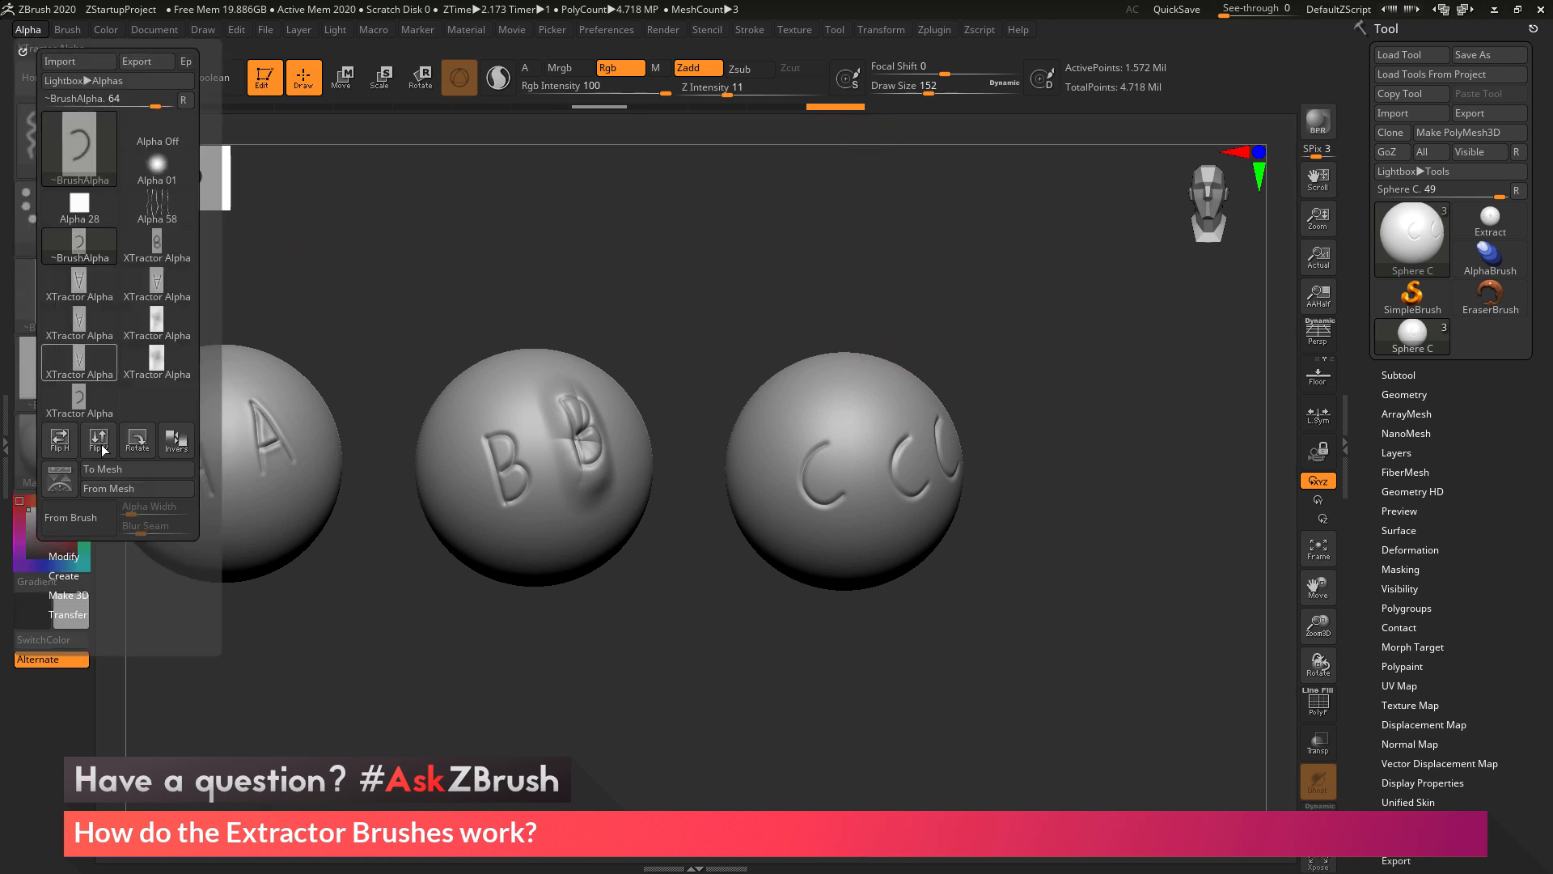
click(94, 516)
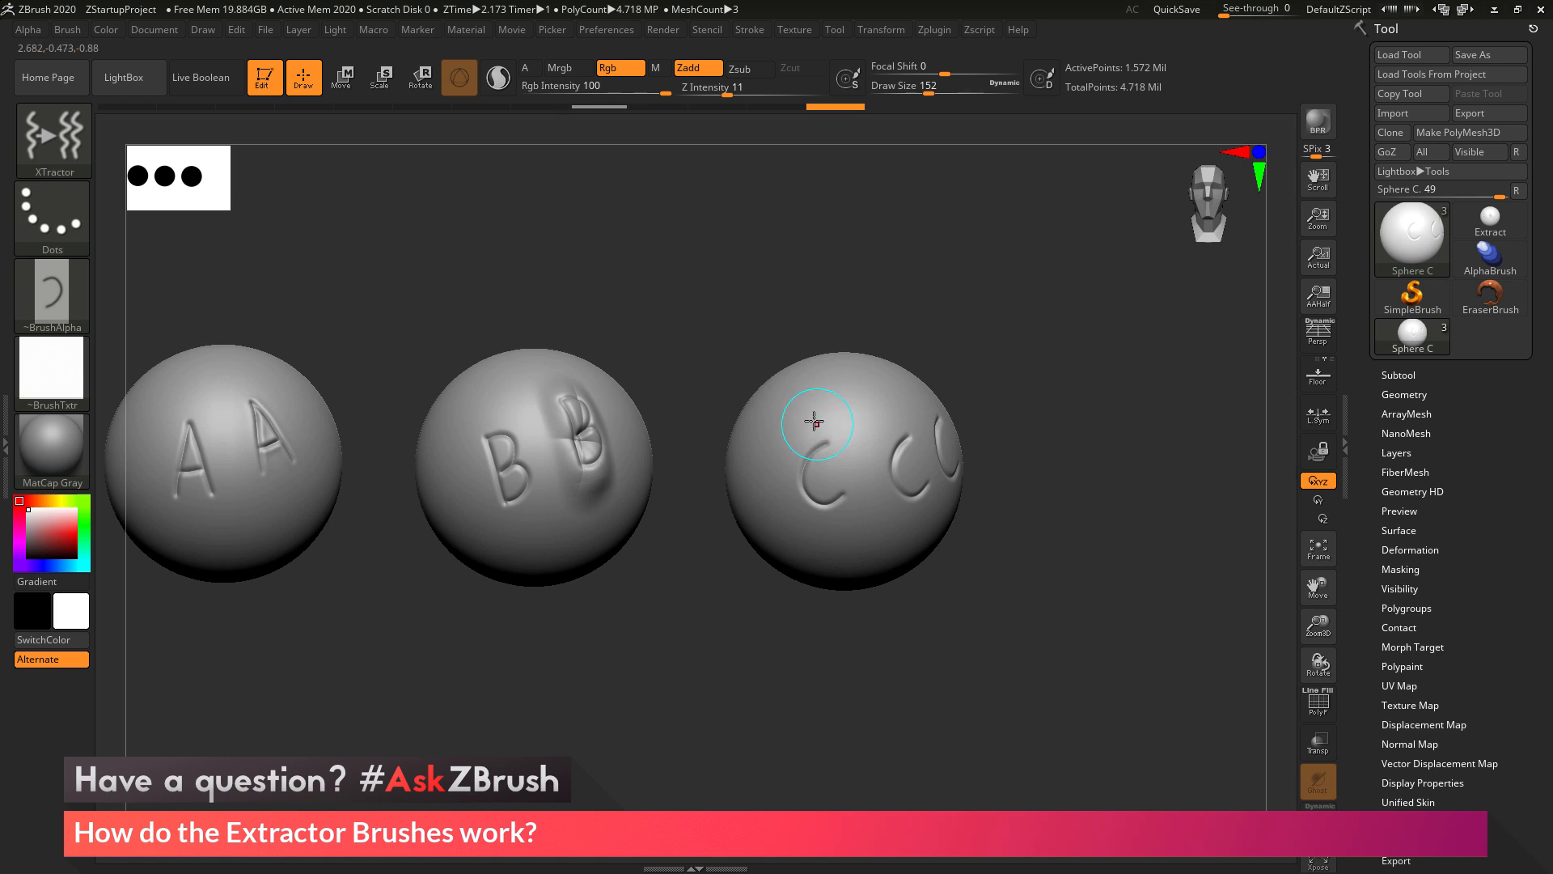
drag(834, 534, 868, 521)
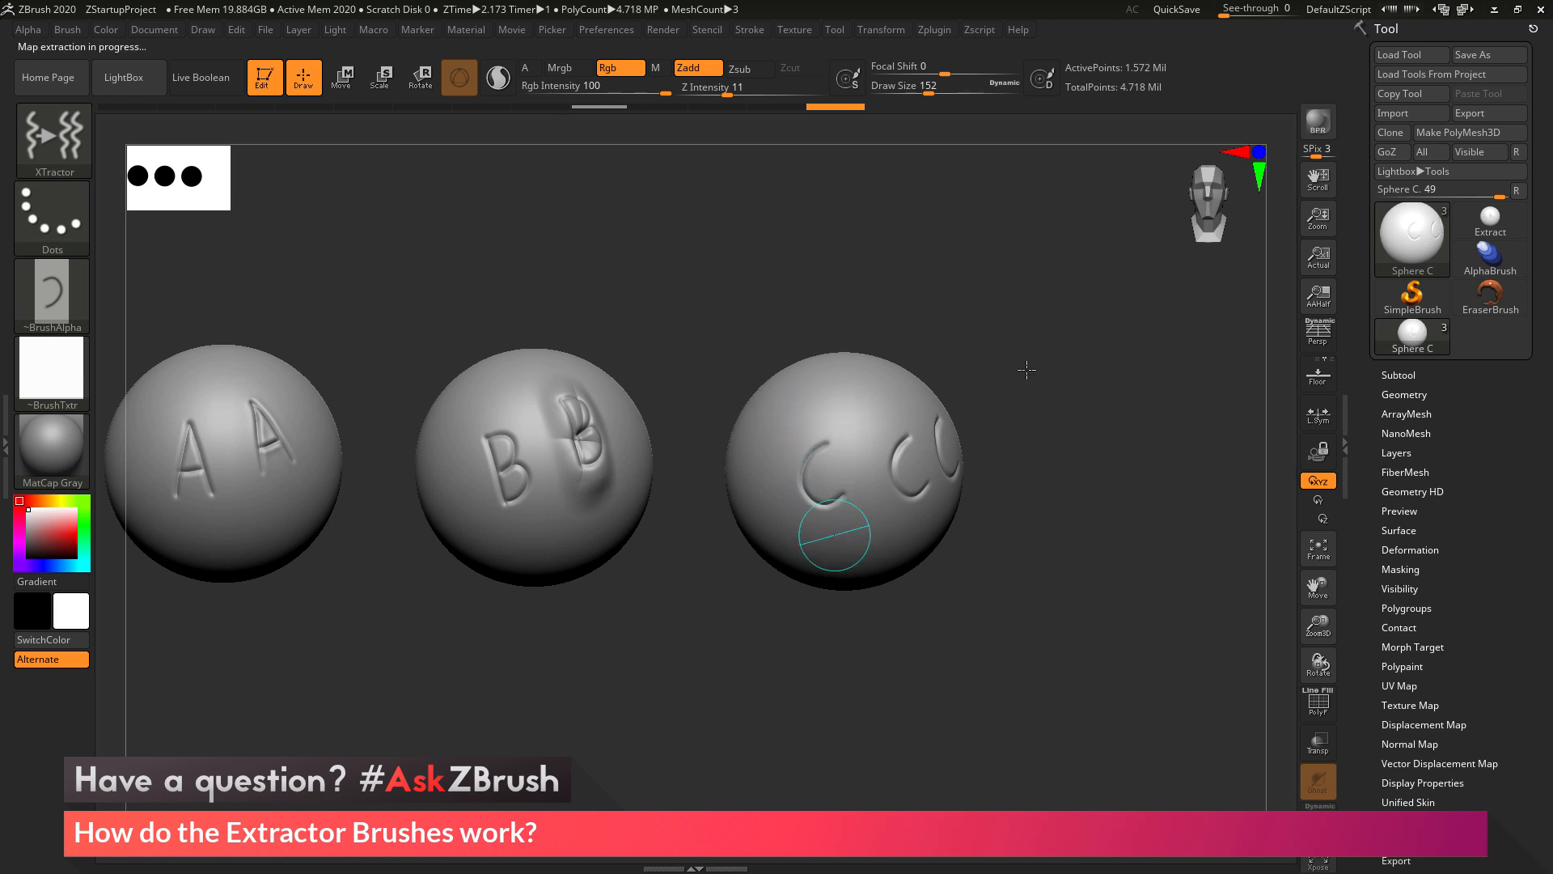
Sculpt the newly extracted C on the opposite side of the original from the existing copies
drag(1016, 357, 922, 360)
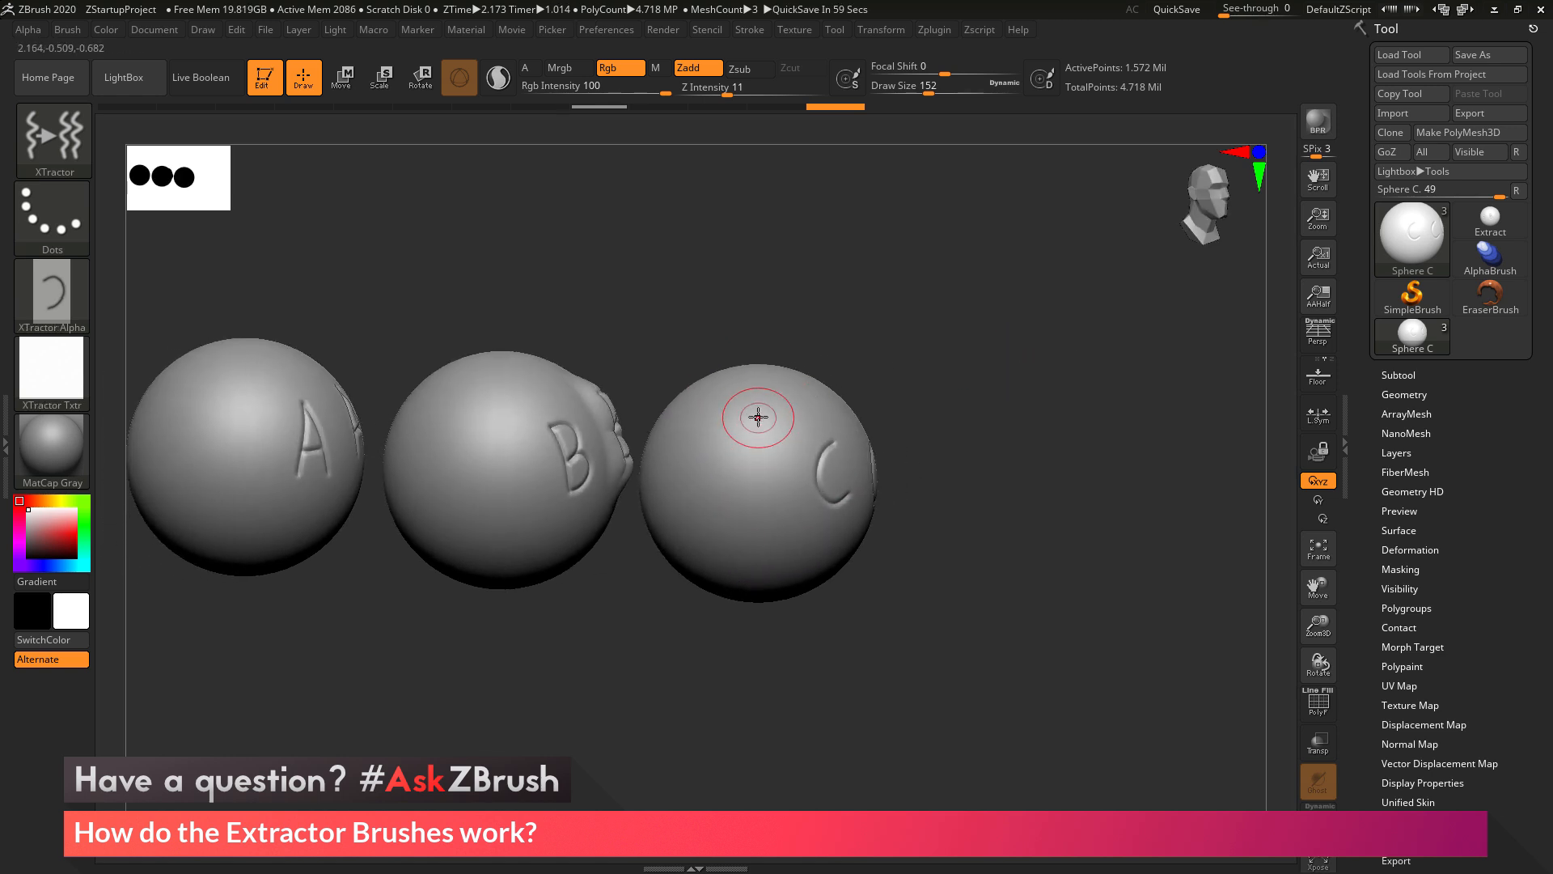
mouse_move(1053, 362)
shift+mouse_down()
mouse_move(1042, 345)
mouse_move(1113, 339)
mouse_move(1107, 363)
shift+mouse_up()
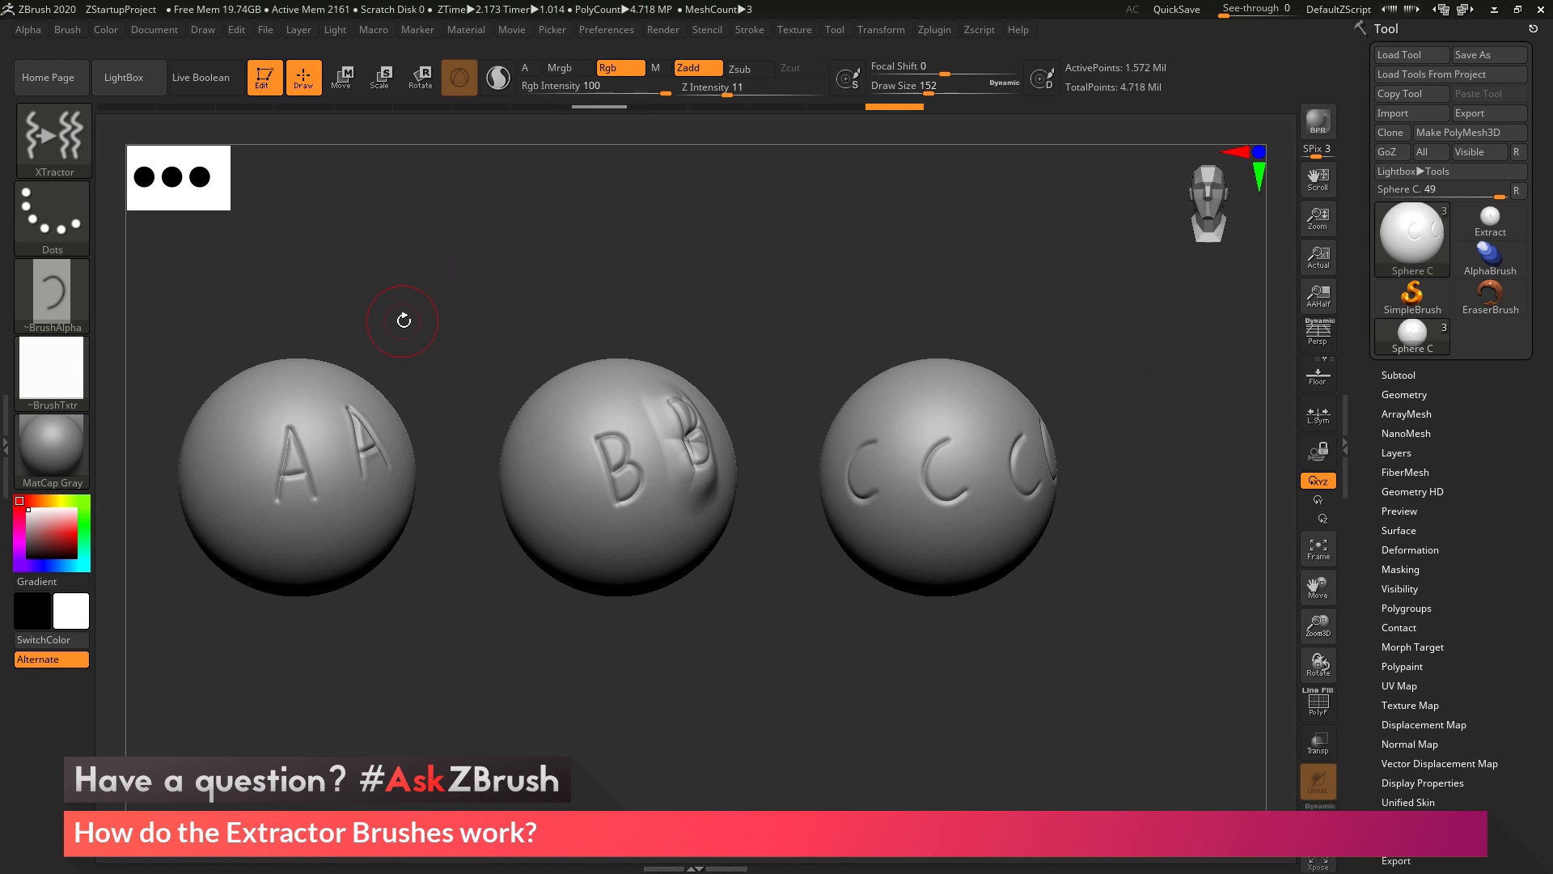
Check the stored alphas and sculpt another extracted C above the original on the third sphere
click(34, 26)
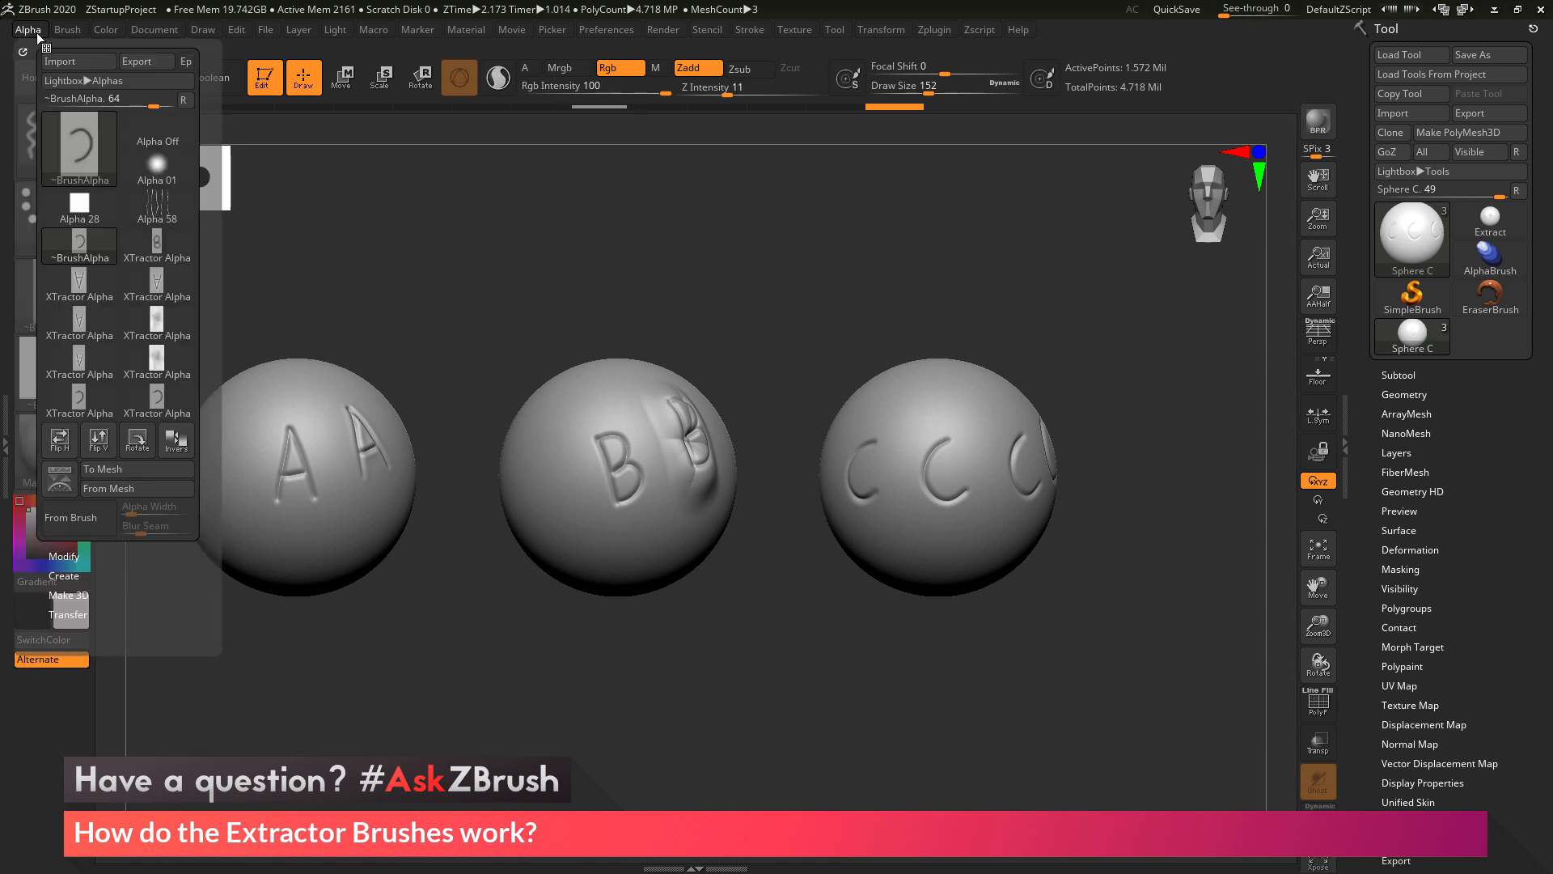
click(94, 519)
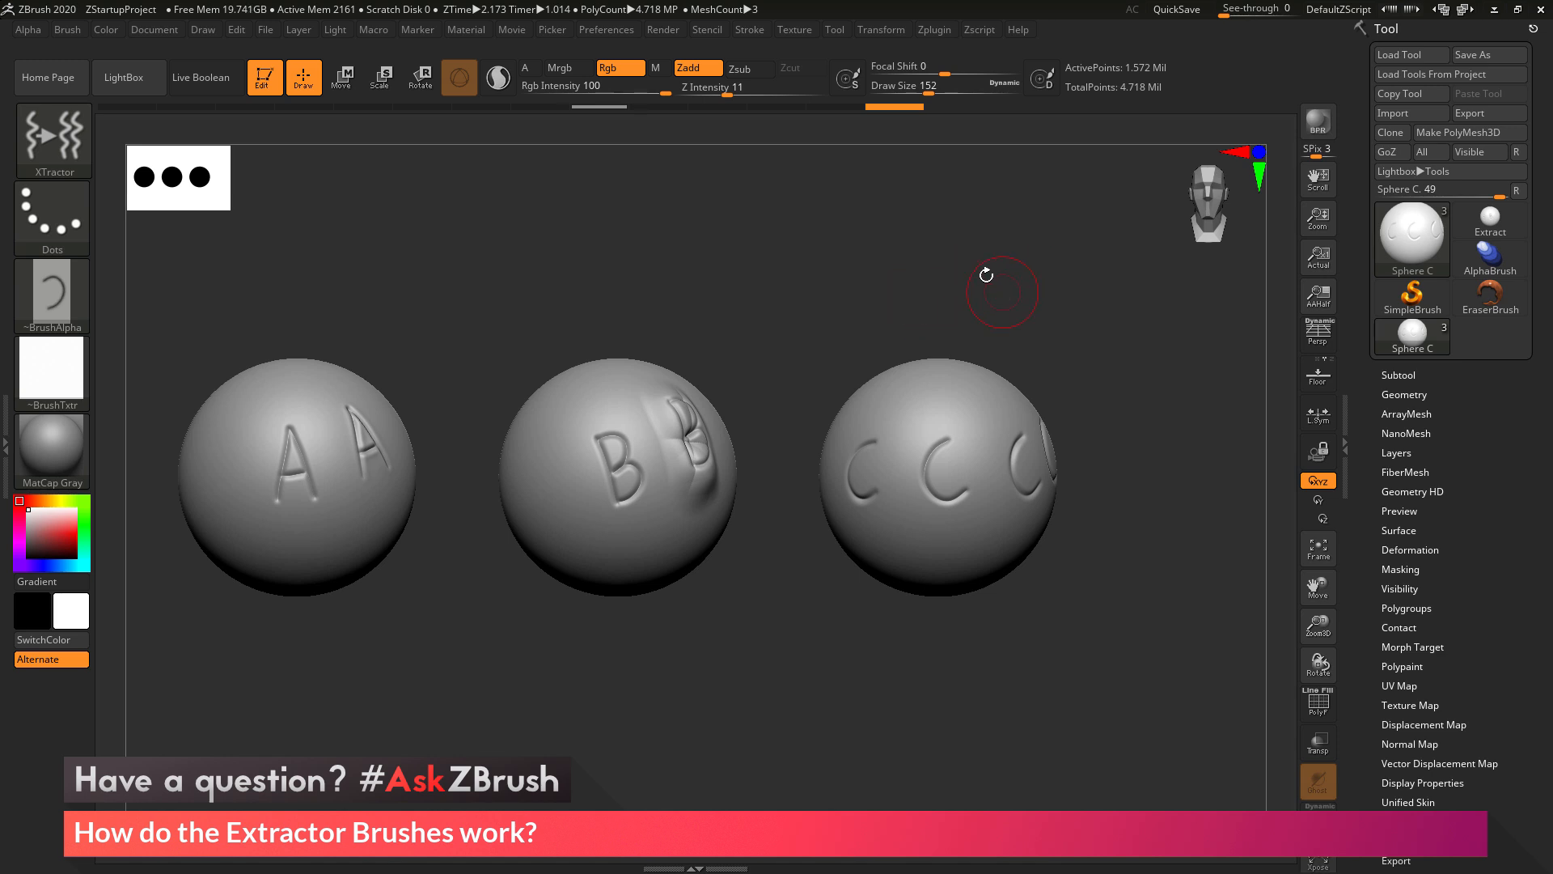
drag(1032, 284, 1031, 320)
drag(929, 354, 921, 415)
drag(1029, 285, 1099, 350)
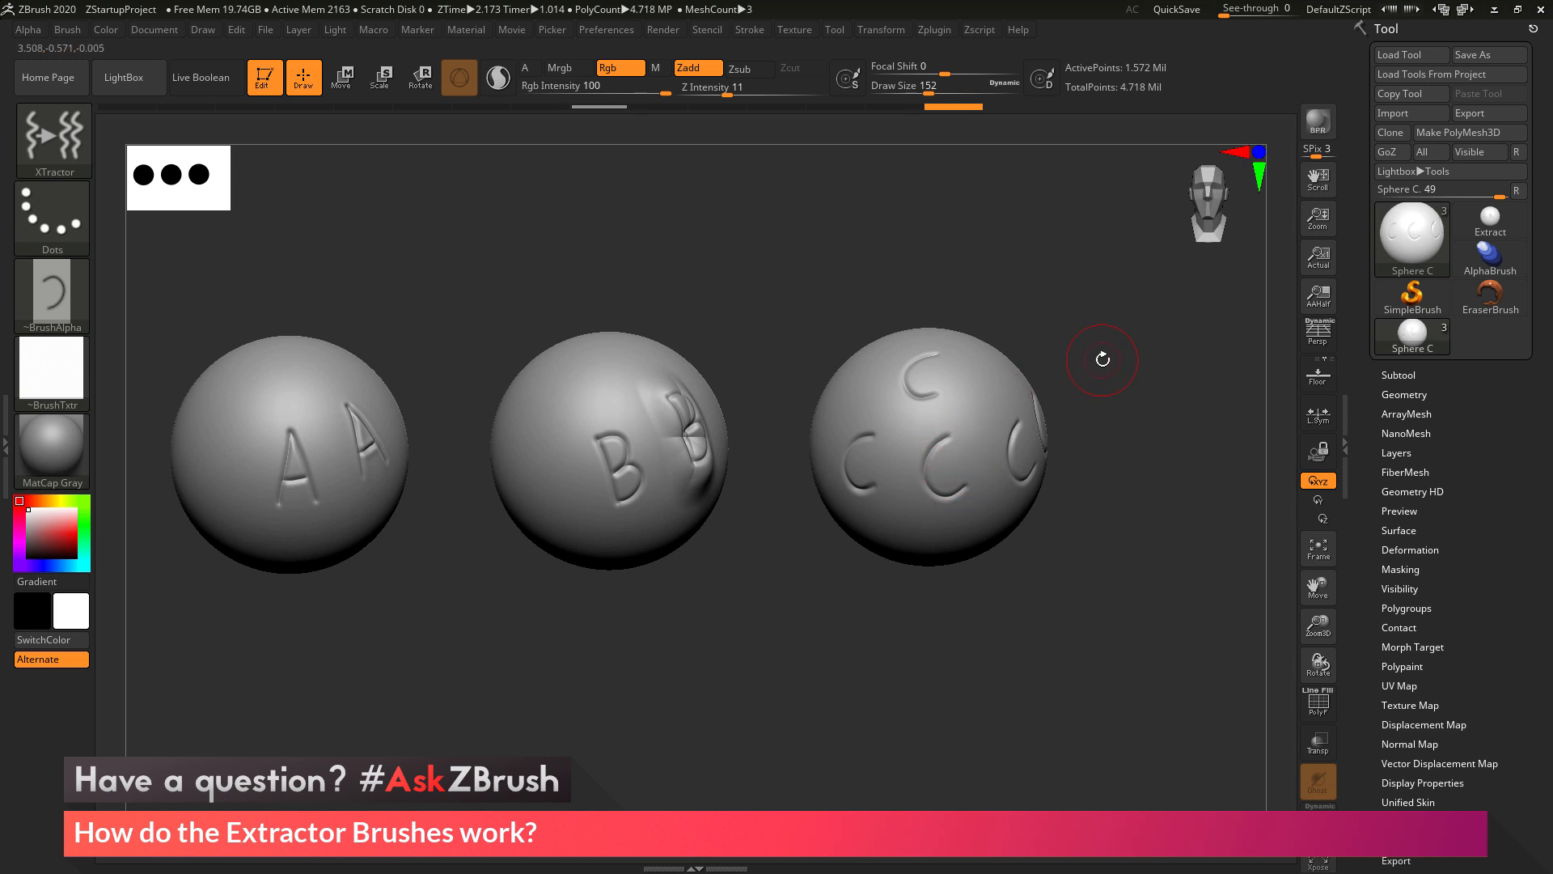
mouse_move(1107, 358)
mouse_down()
mouse_move(1109, 323)
mouse_move(1125, 353)
mouse_up()
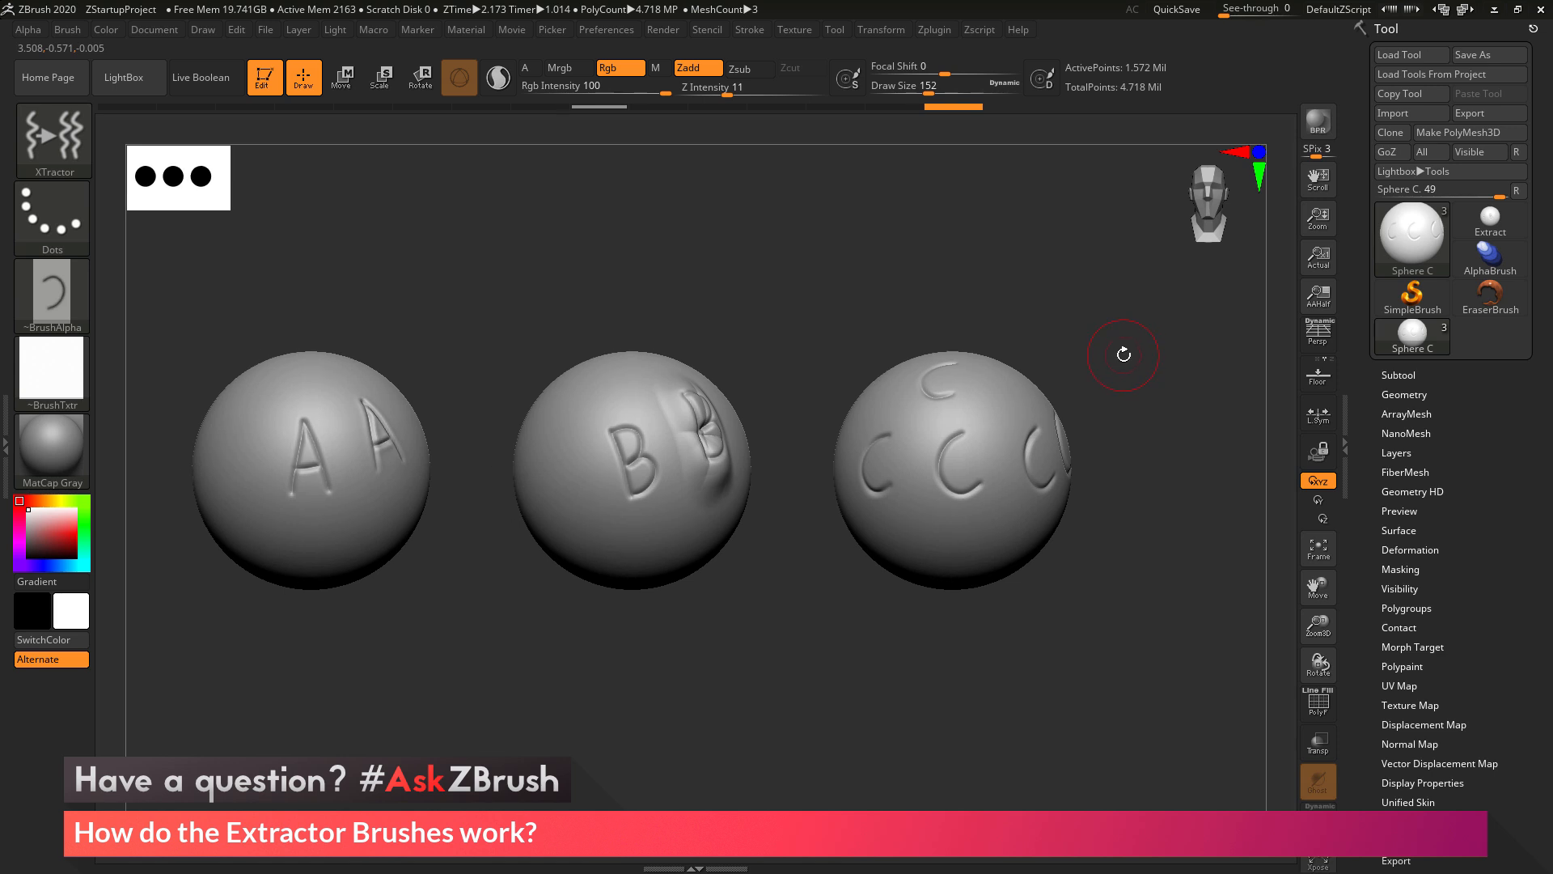